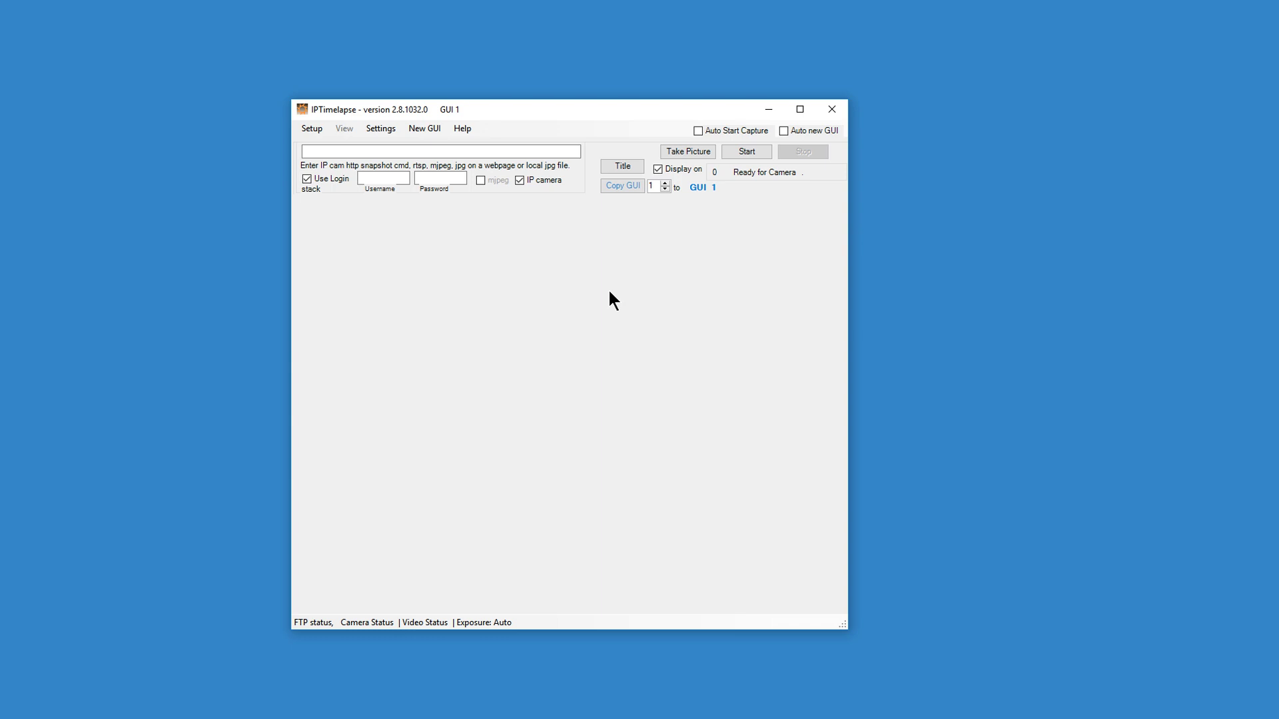
Enter rtsp://10.1.10.34:554/Streaming/Channels/1 as the camera address and fill in the camera's username and password.
{"action": "left_click", "coordinate": [424, 152]}
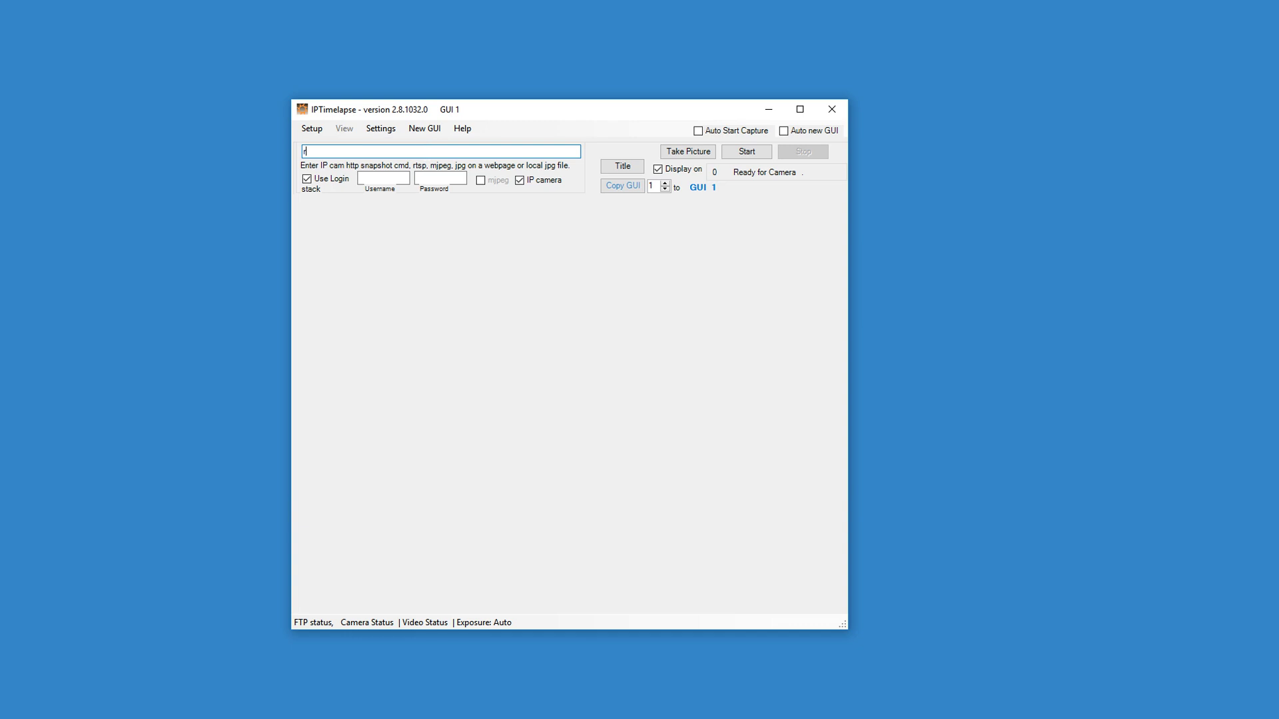
{"action": "type", "text": "rtsp://10.1.10.34:554/Streaming/Channels/1"}
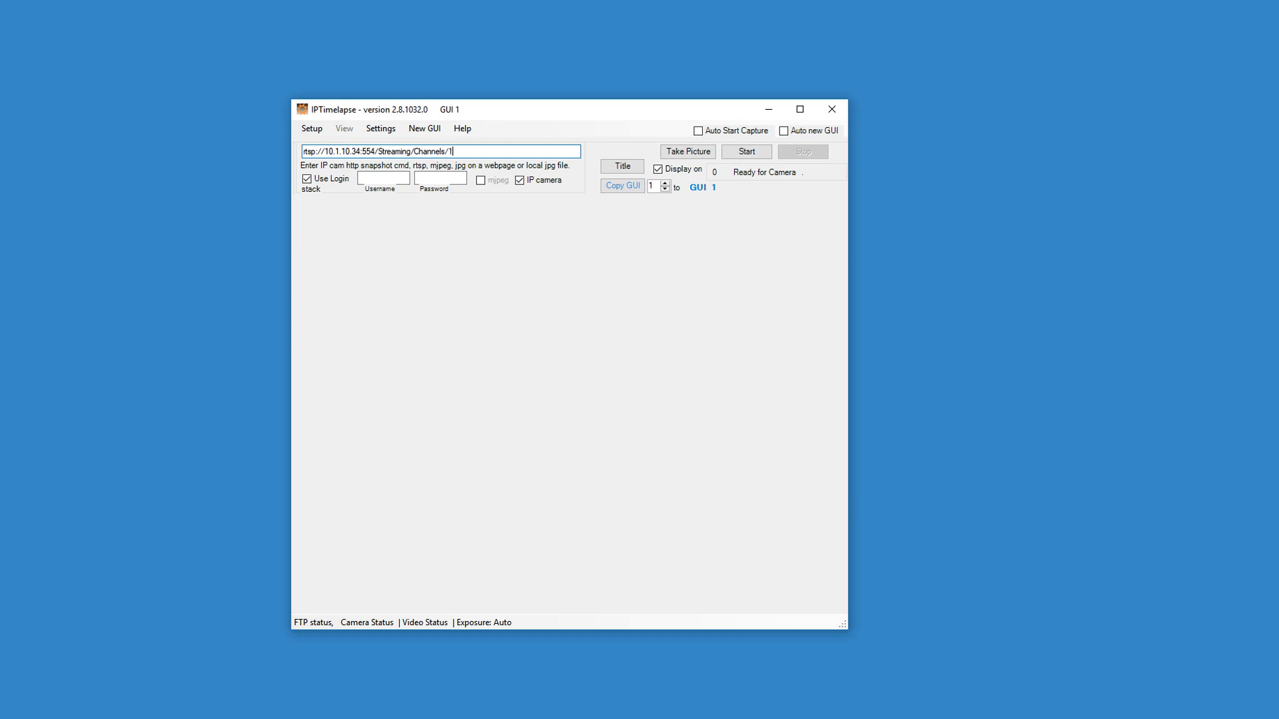
{"action": "left_click", "coordinate": [389, 175]}
{"action": "type", "text": "admin"}
{"action": "key", "text": "Tab"}
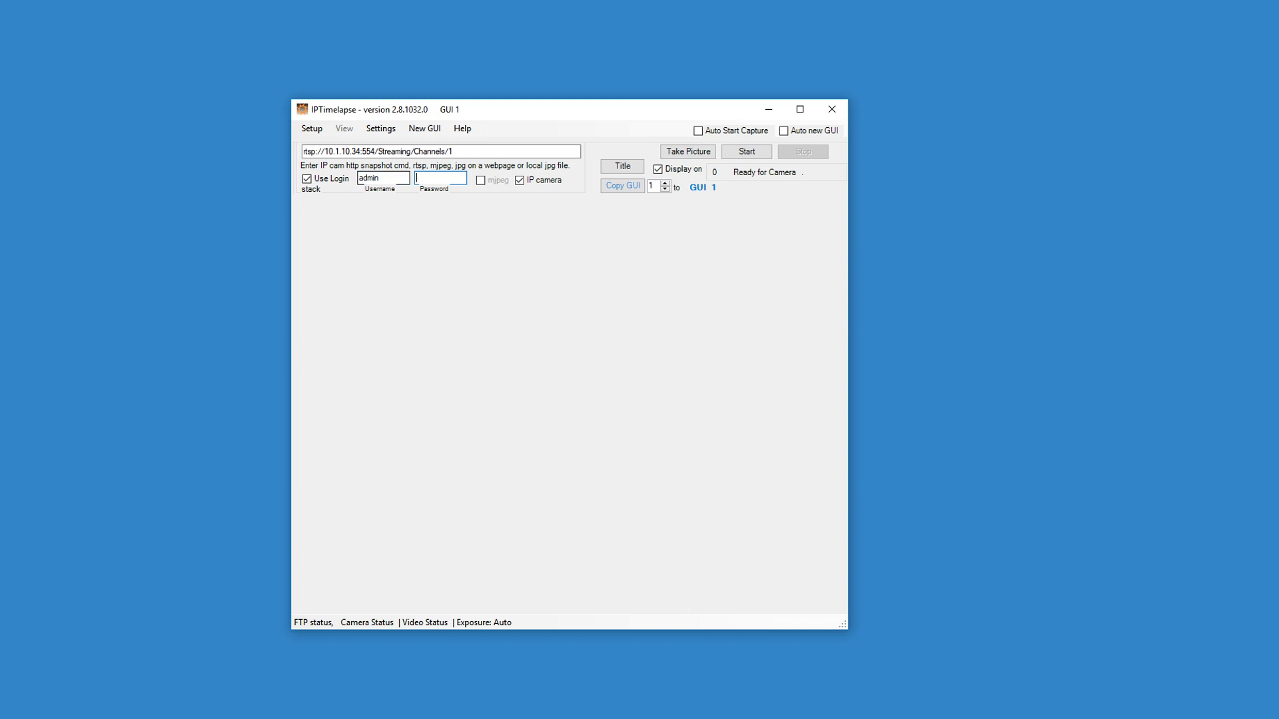
{"action": "type", "text": "*********"}
{"action": "left_click_drag", "start_coordinate": [633, 112], "coordinate": [622, 105]}
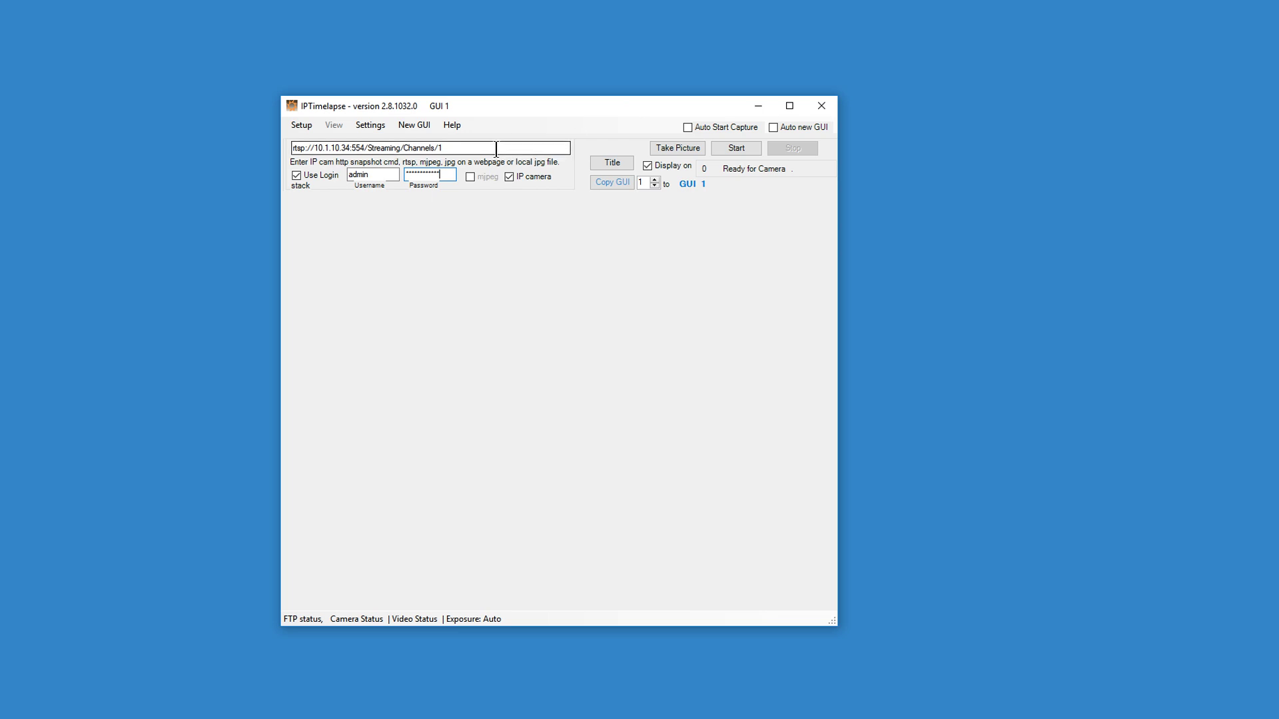
{"action": "left_click_drag", "start_coordinate": [445, 147], "coordinate": [281, 161]}
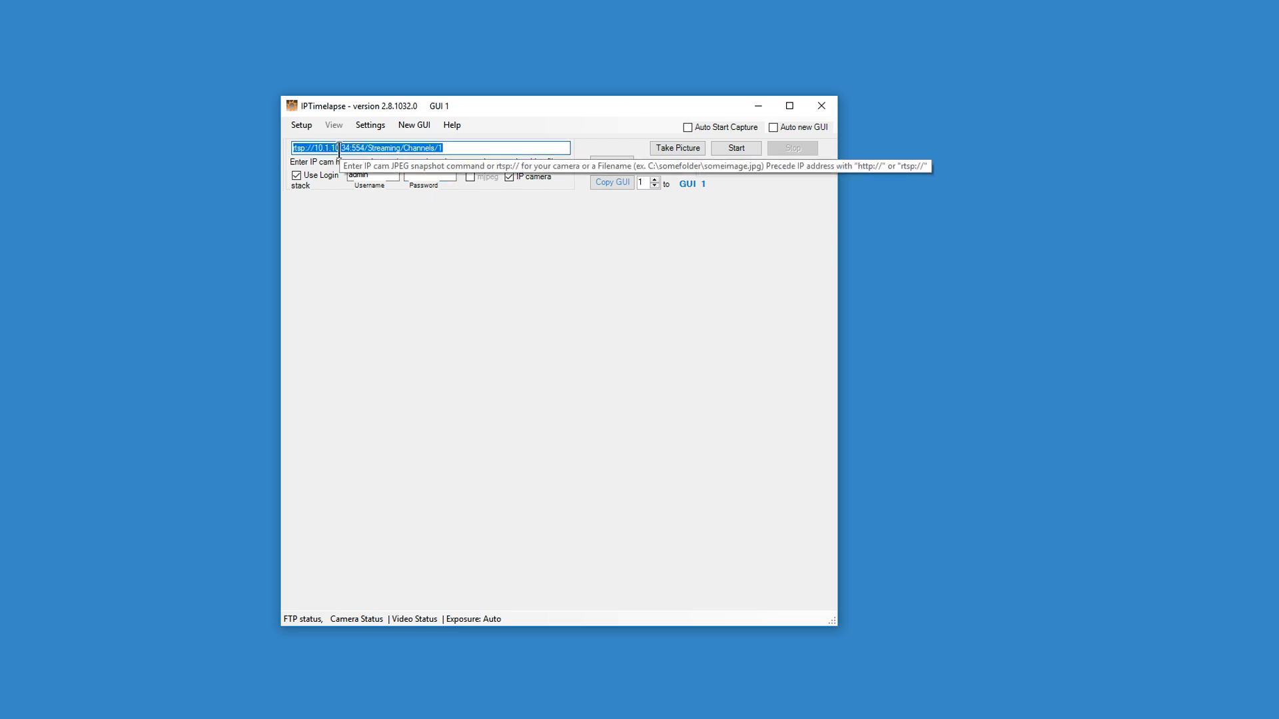
{"action": "left_click", "coordinate": [391, 174]}
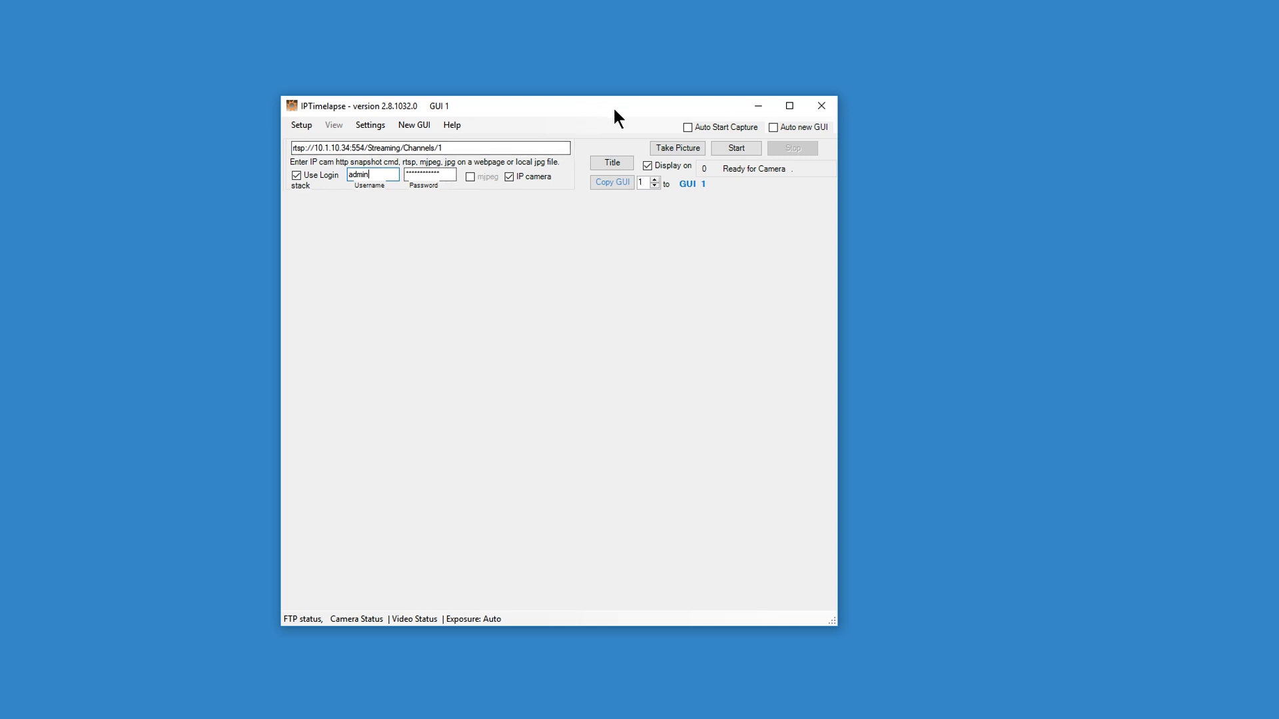
Take a test snapshot from the camera, then bring up the Setup pages.
{"action": "left_click", "coordinate": [674, 150]}
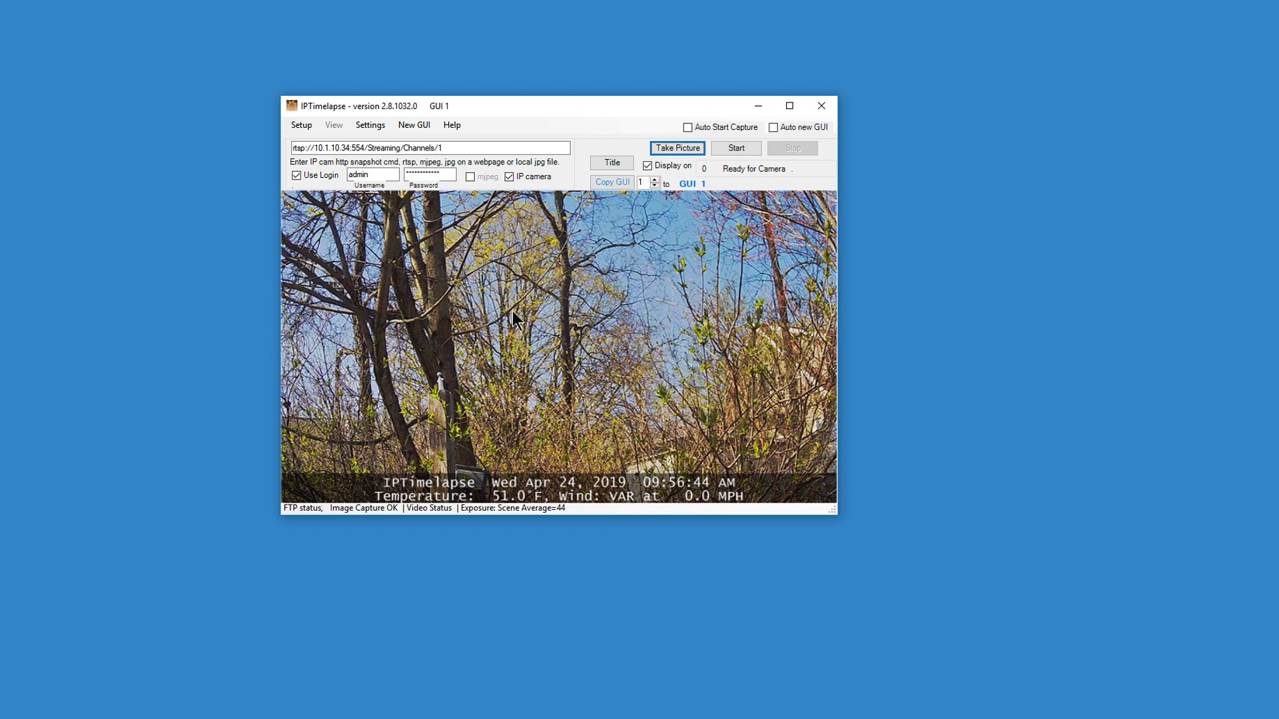
{"action": "left_click", "coordinate": [302, 124]}
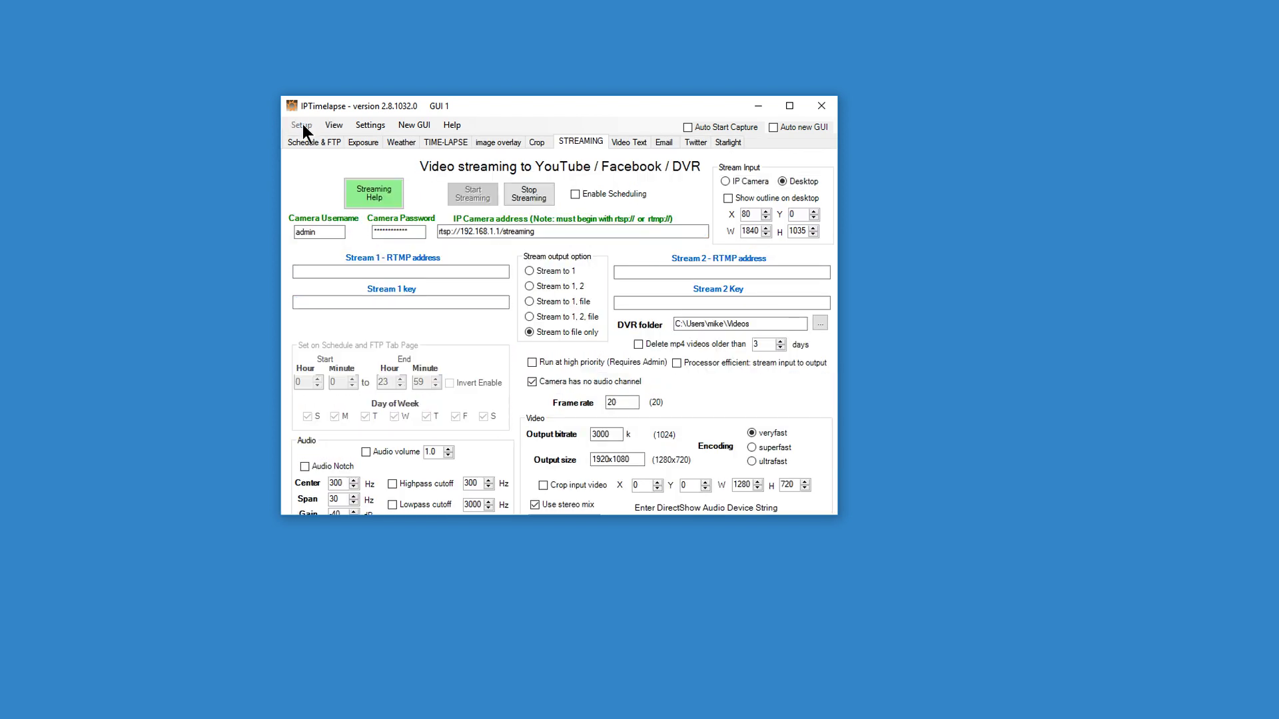
{"action": "left_click", "coordinate": [308, 126]}
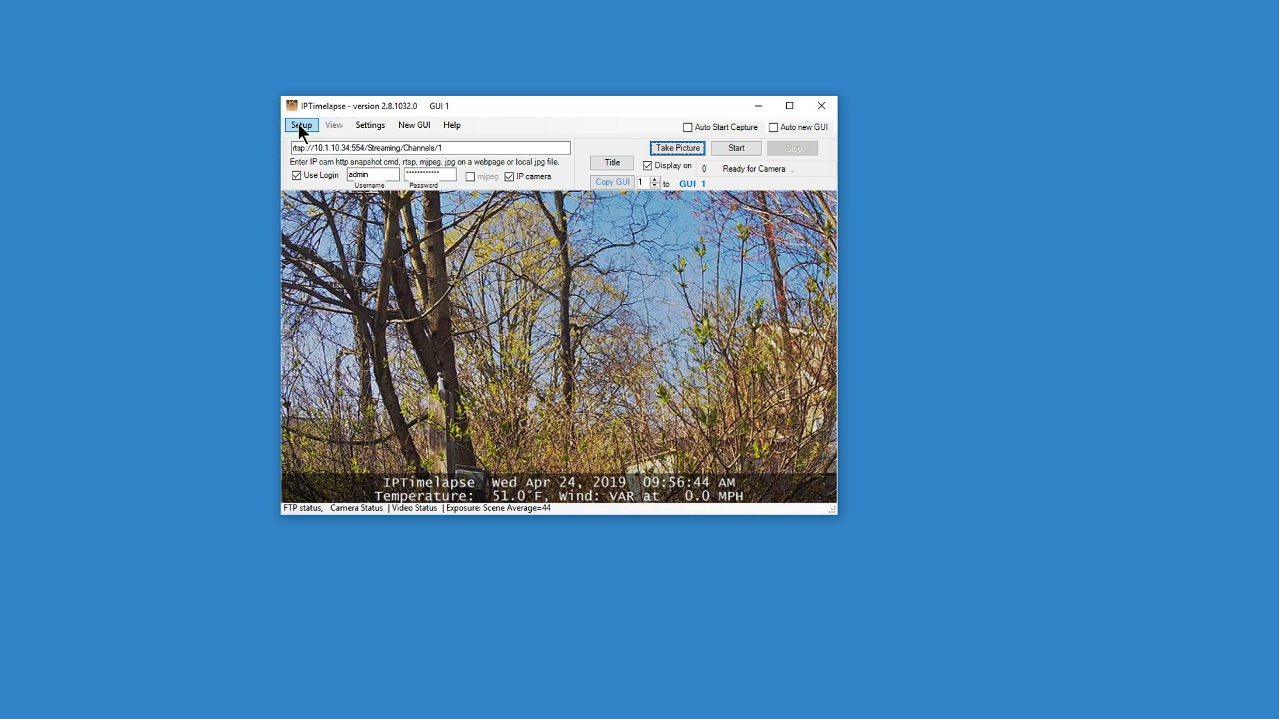
{"action": "left_click", "coordinate": [298, 125]}
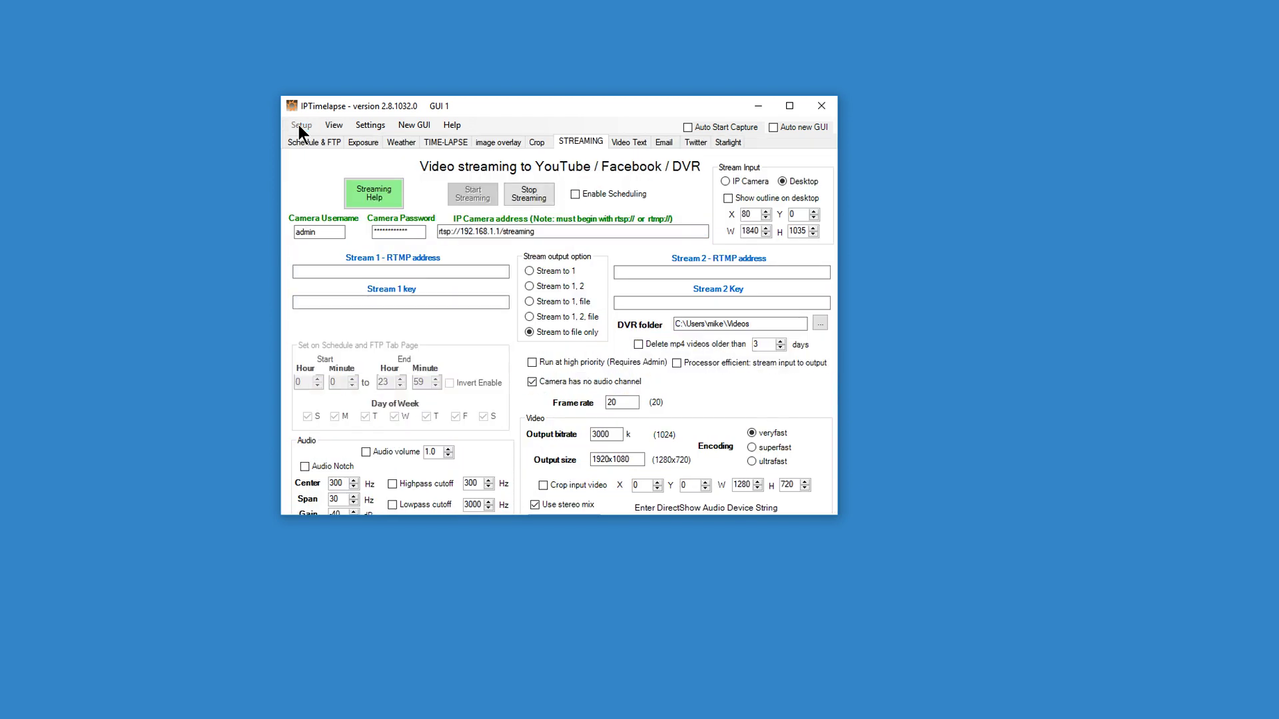
On the Schedule & FTP tab, raise Save File Image Quality to its maximum.
{"action": "left_click", "coordinate": [306, 138]}
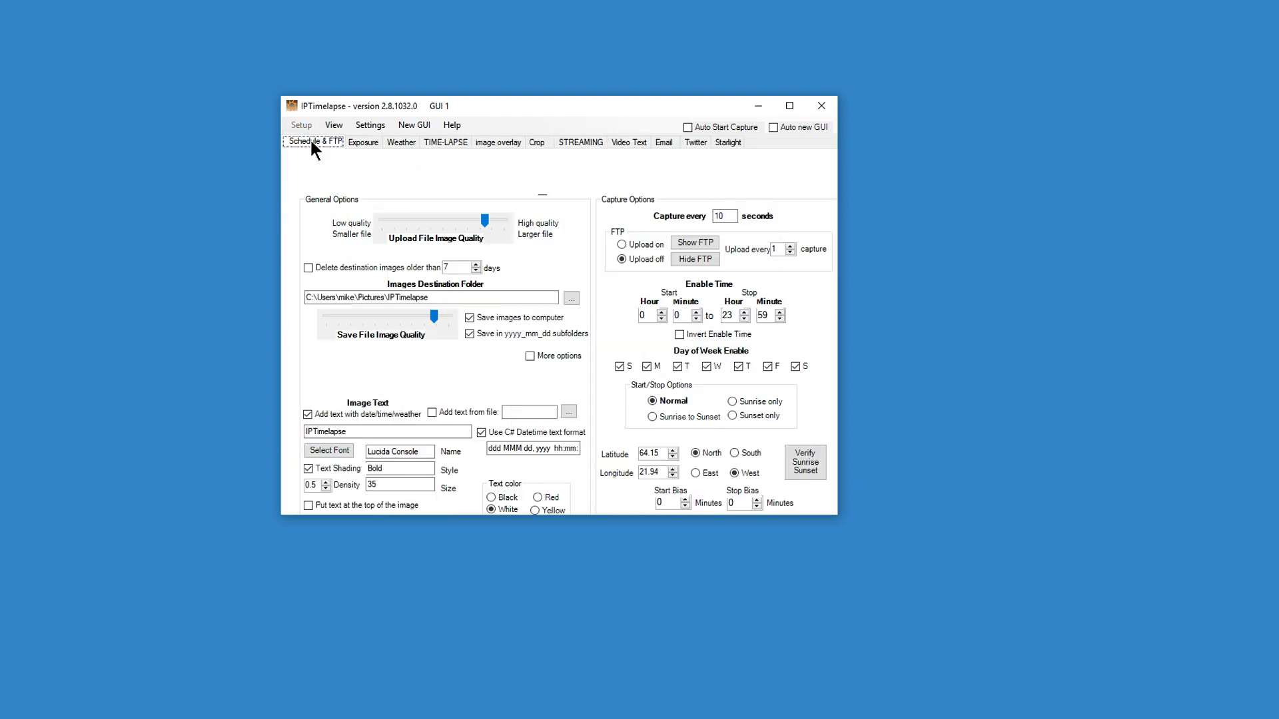
{"action": "left_click", "coordinate": [336, 296]}
{"action": "left_click", "coordinate": [344, 296]}
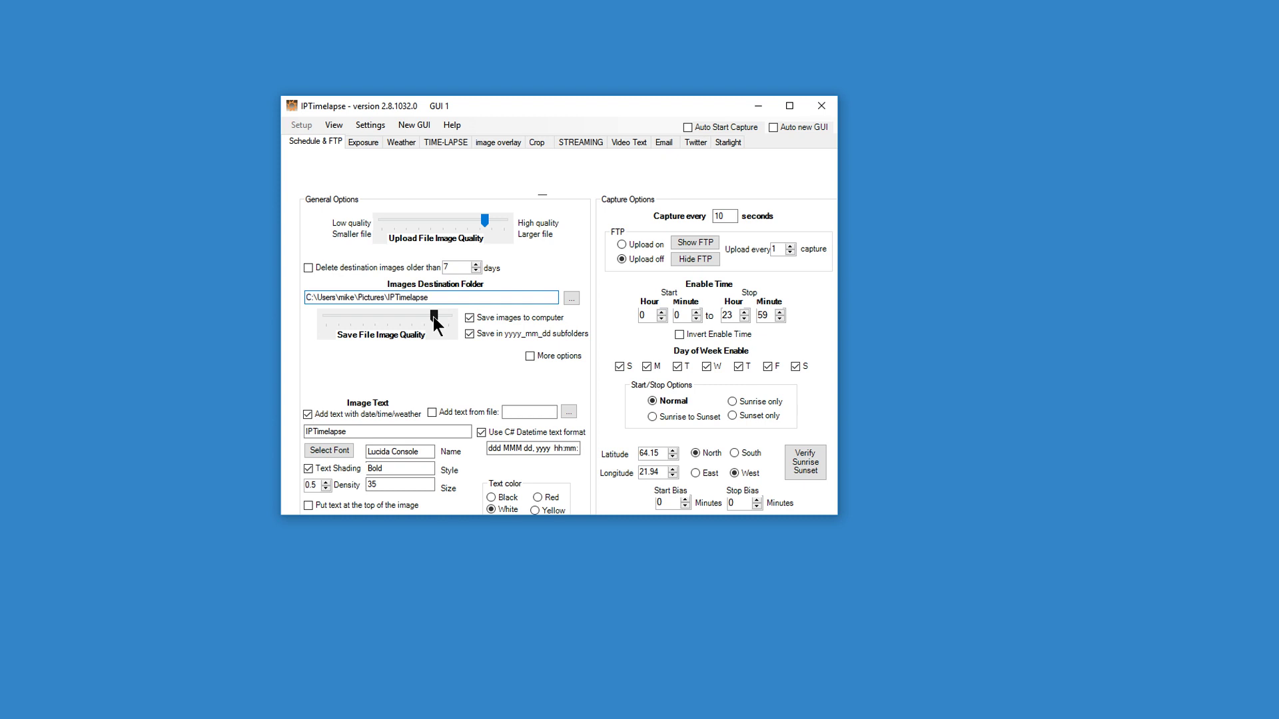
{"action": "left_click_drag", "start_coordinate": [434, 318], "coordinate": [443, 321]}
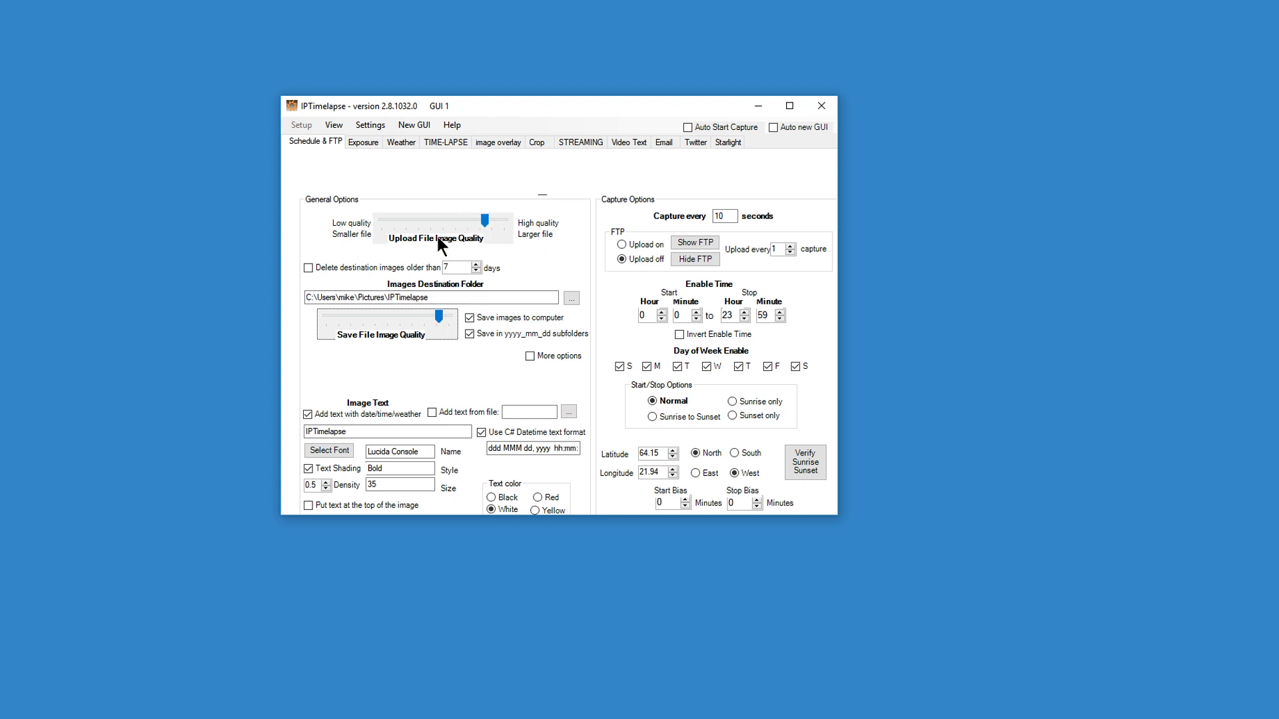
Toggle the delete-old-images option back off and select the 7-day retention value.
{"action": "left_click", "coordinate": [484, 219]}
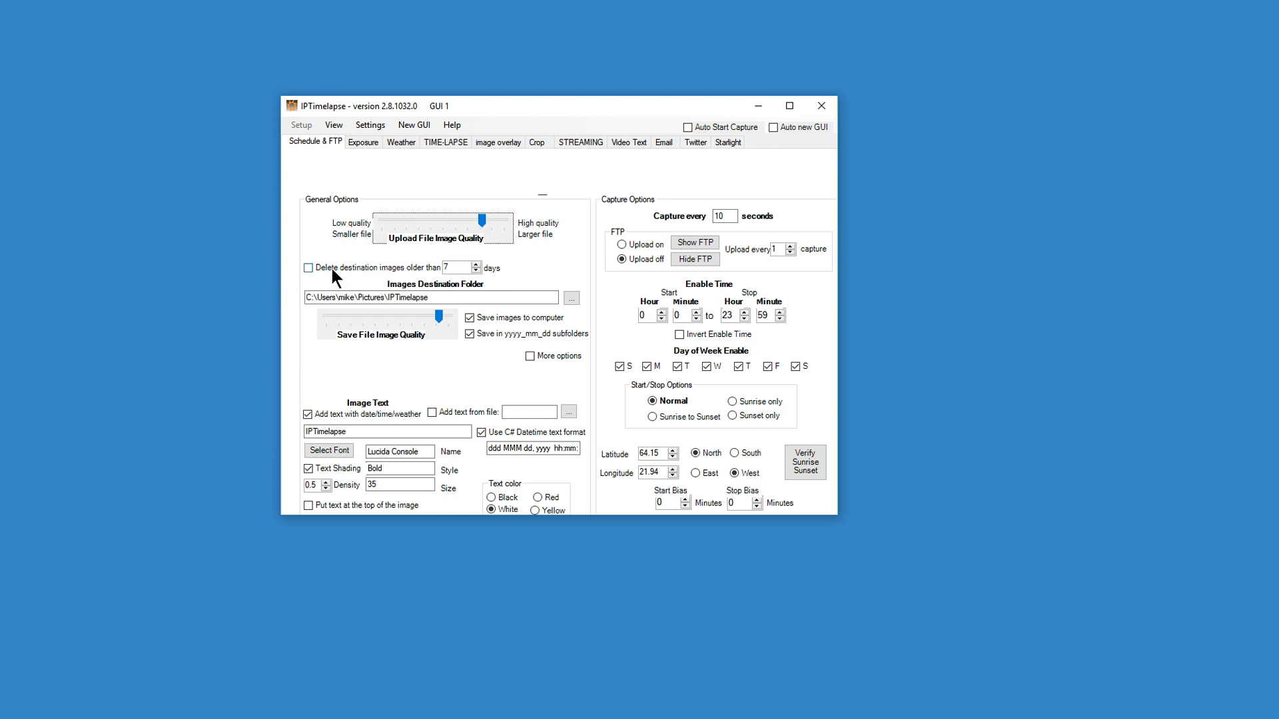
{"action": "mouse_move", "coordinate": [341, 261]}
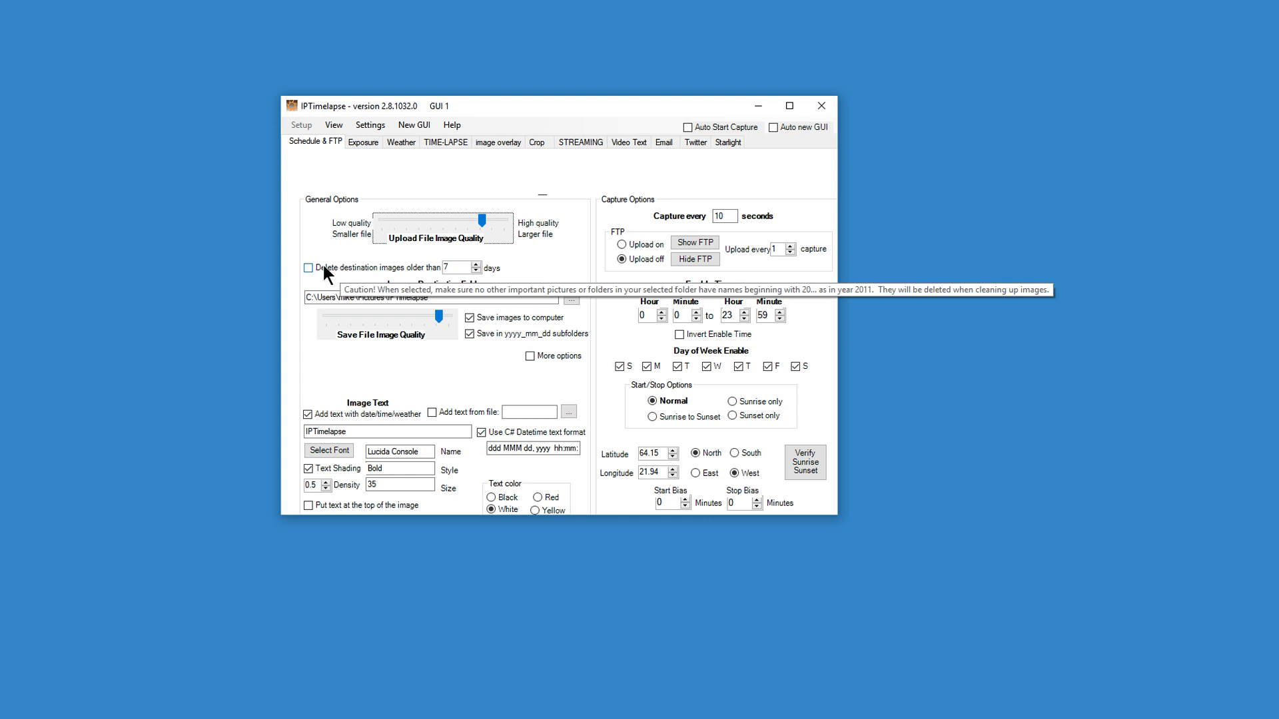
{"action": "left_click", "coordinate": [324, 268]}
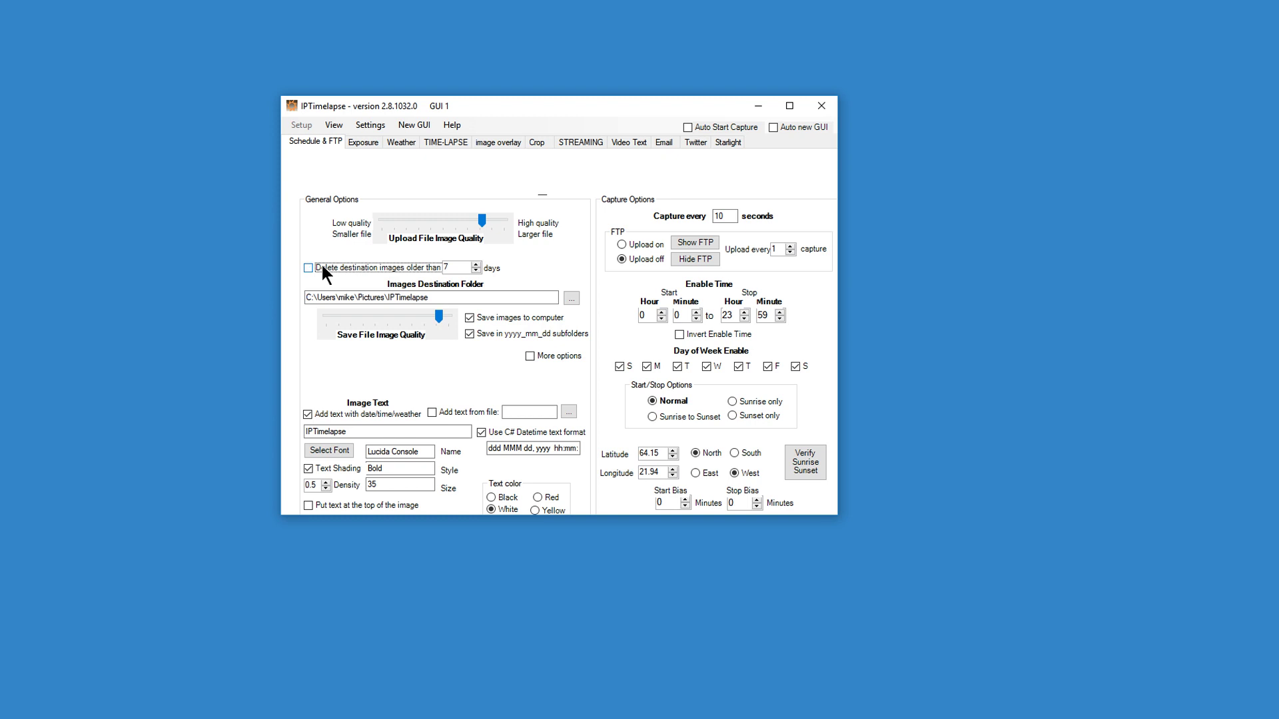
{"action": "left_click", "coordinate": [322, 263]}
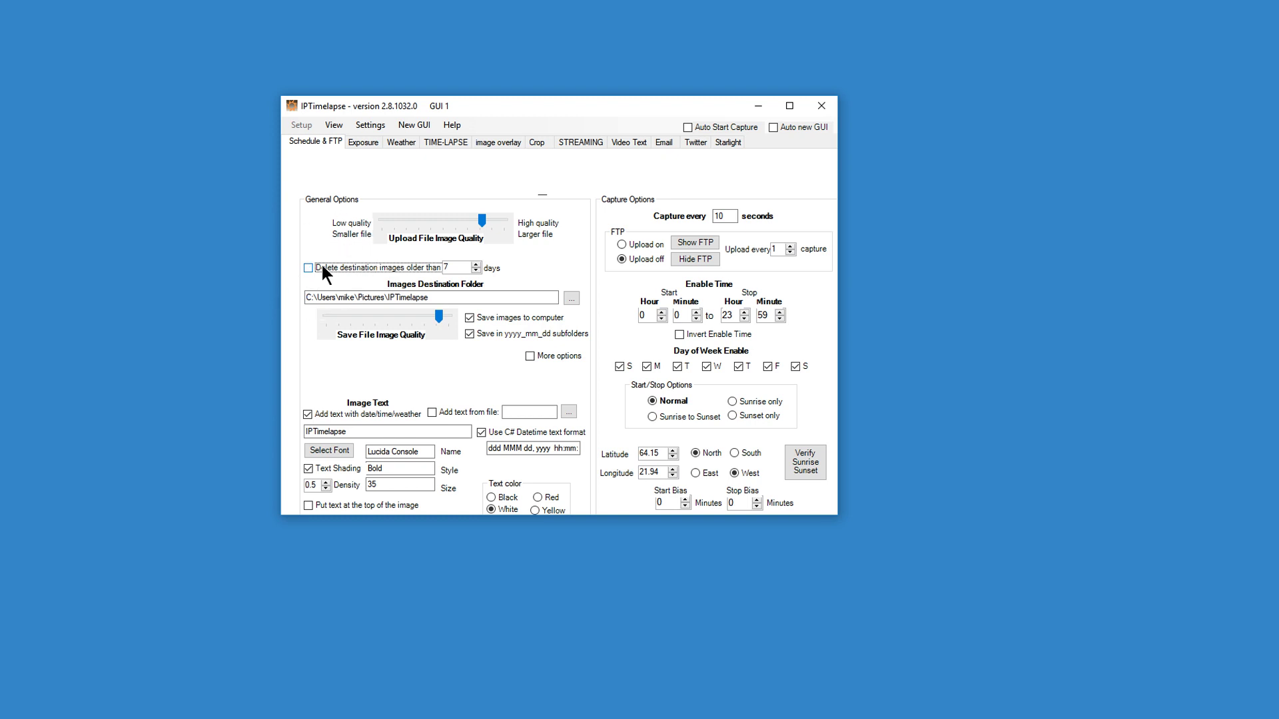
{"action": "double_click", "coordinate": [458, 267]}
Return to the camera view, take another snapshot, and open the Pictures\IPTimelapse folder in Explorer.
{"action": "left_click", "coordinate": [329, 125]}
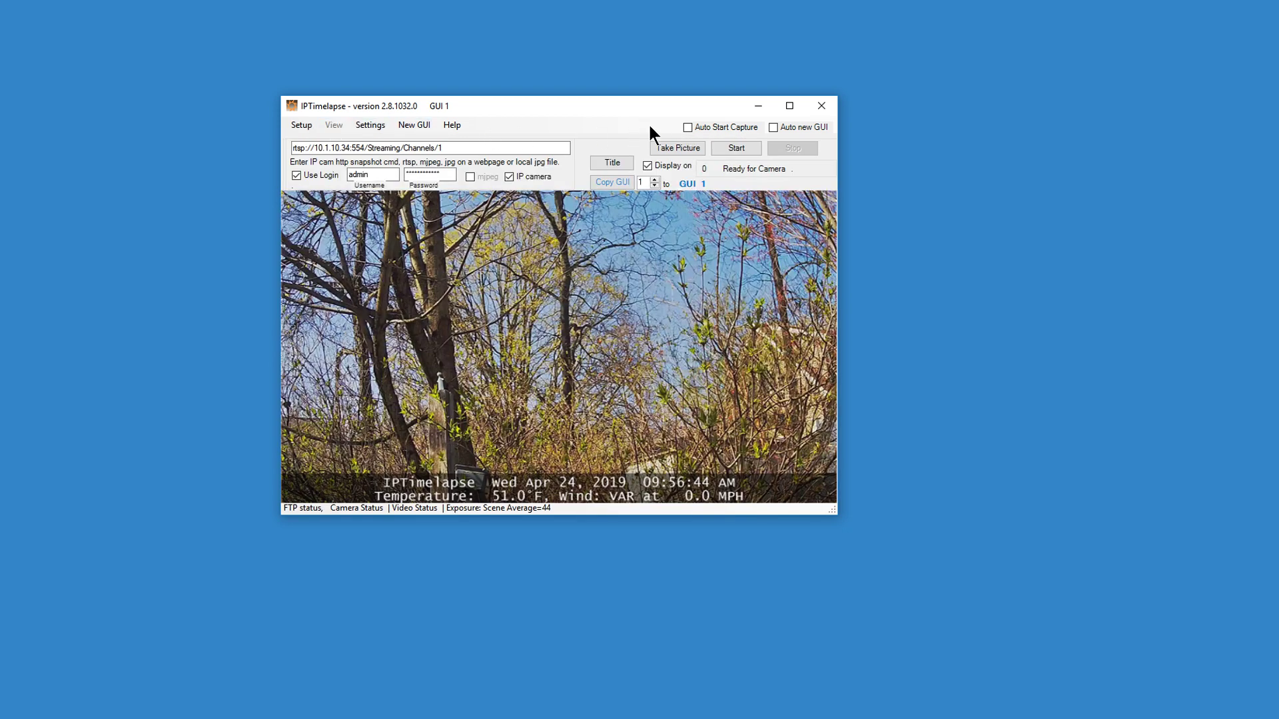
{"action": "left_click", "coordinate": [666, 144]}
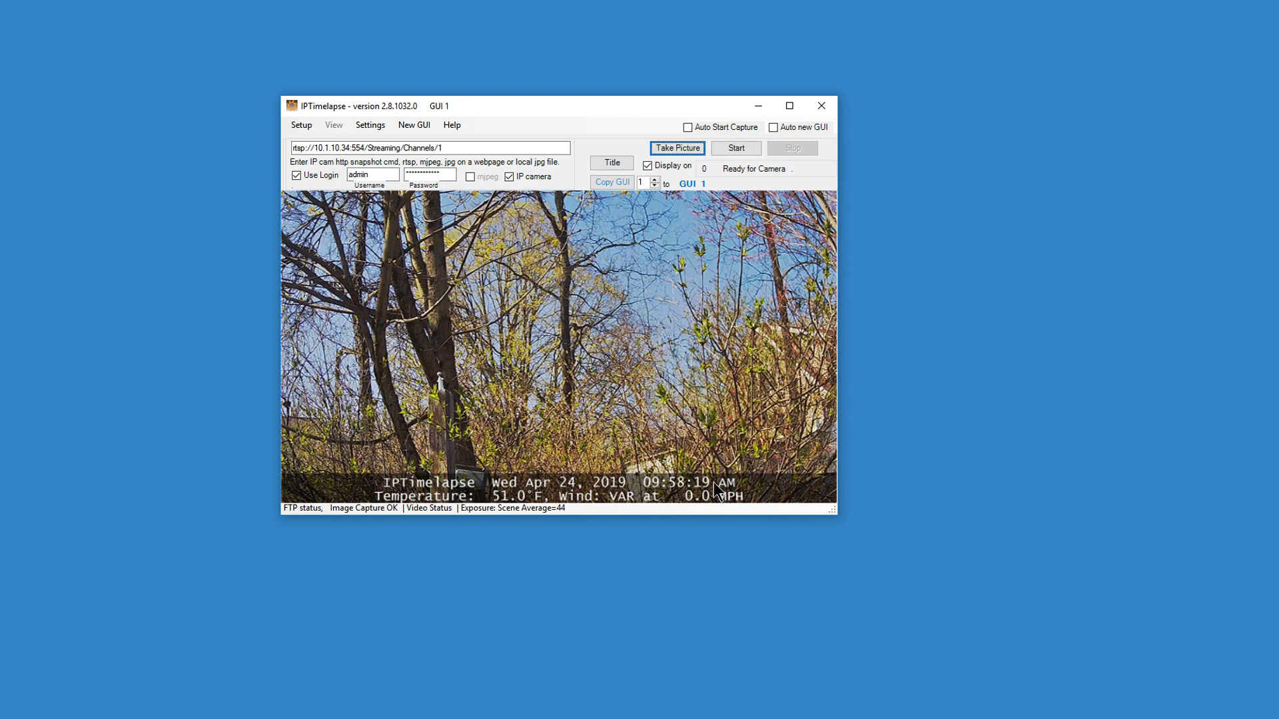
{"action": "double_click", "coordinate": [19, 141]}
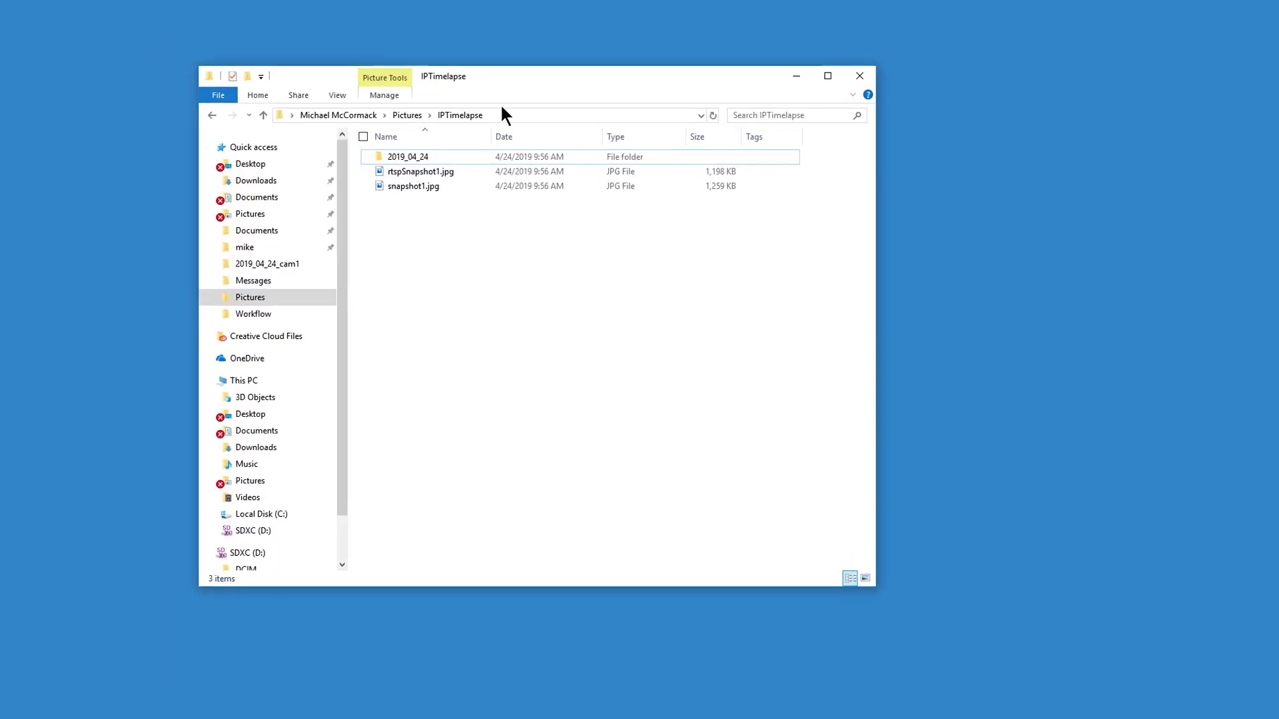
Check the folder path and open the 2019_04_24 subfolder to view its timestamped JPGs.
{"action": "left_click", "coordinate": [495, 95]}
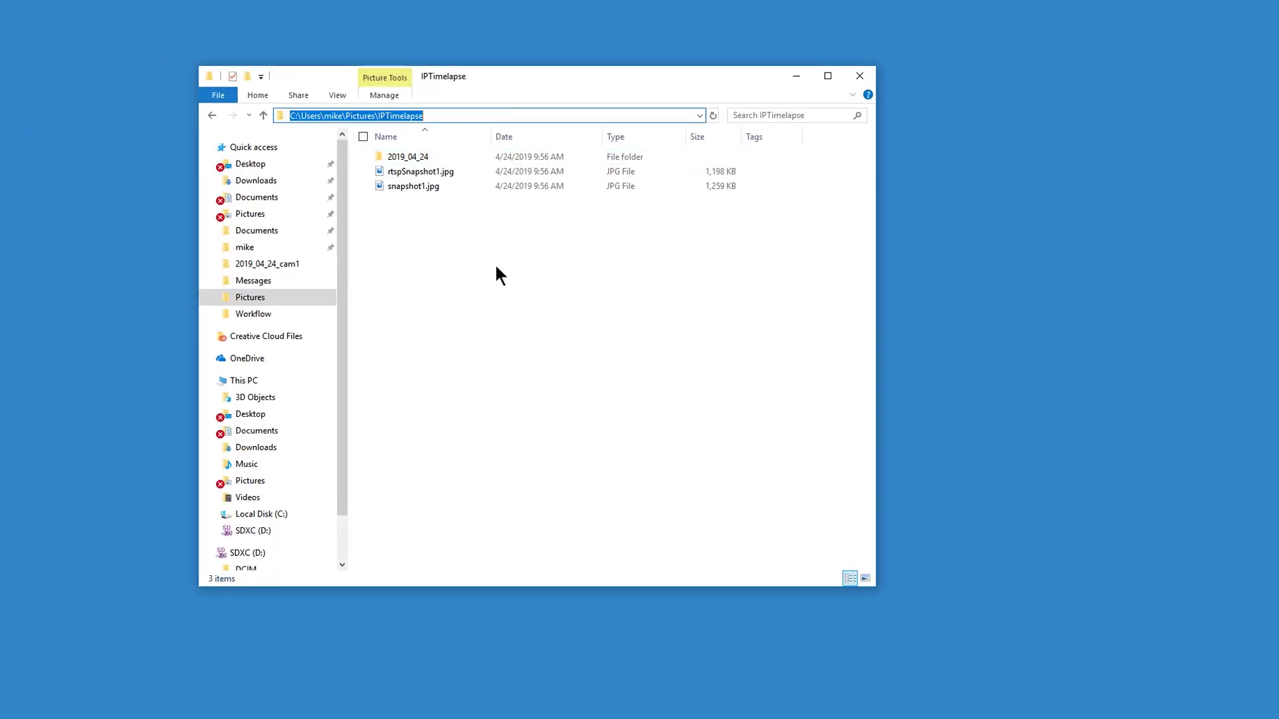
{"action": "left_click", "coordinate": [471, 246]}
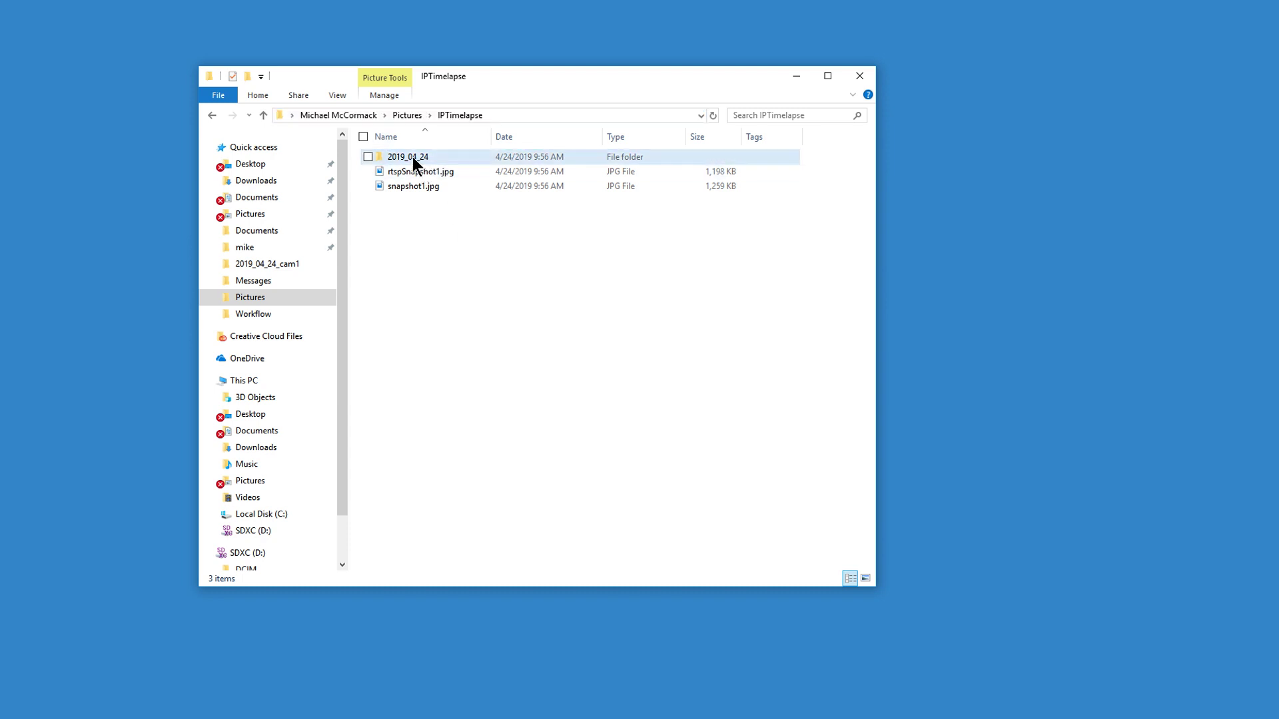
{"action": "mouse_move", "coordinate": [420, 193]}
{"action": "mouse_move", "coordinate": [414, 154]}
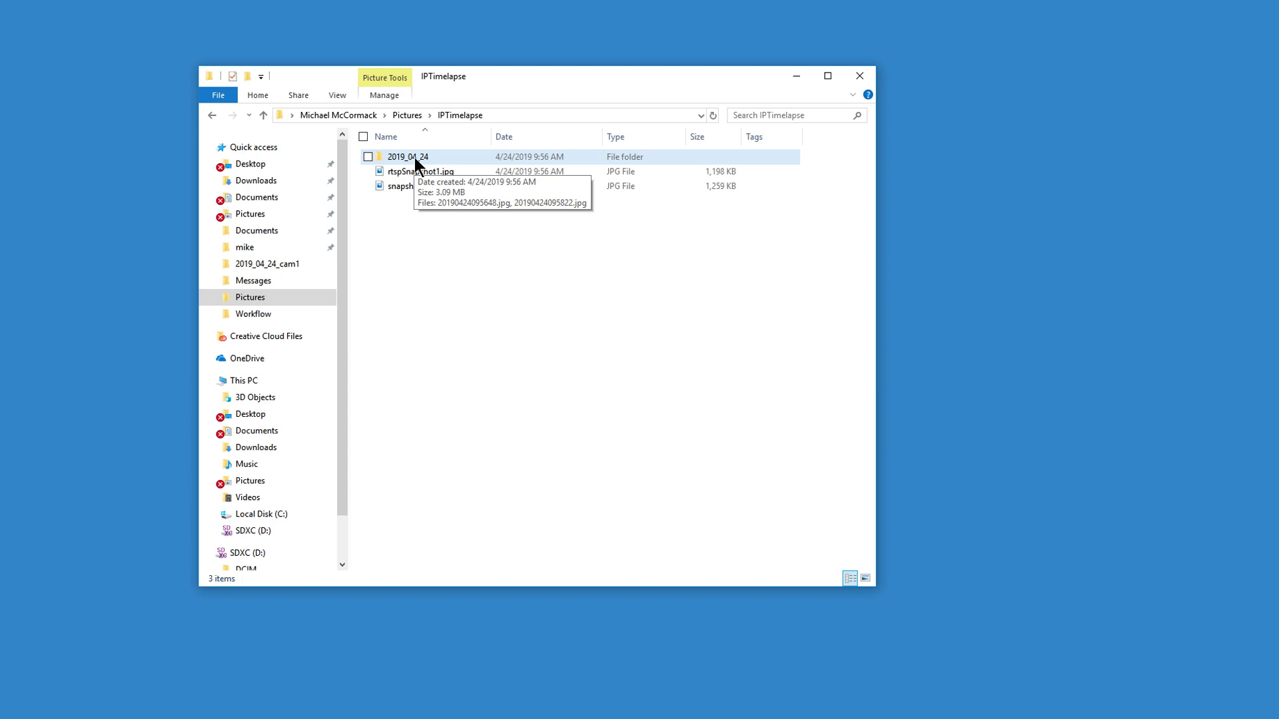
{"action": "double_click", "coordinate": [415, 157]}
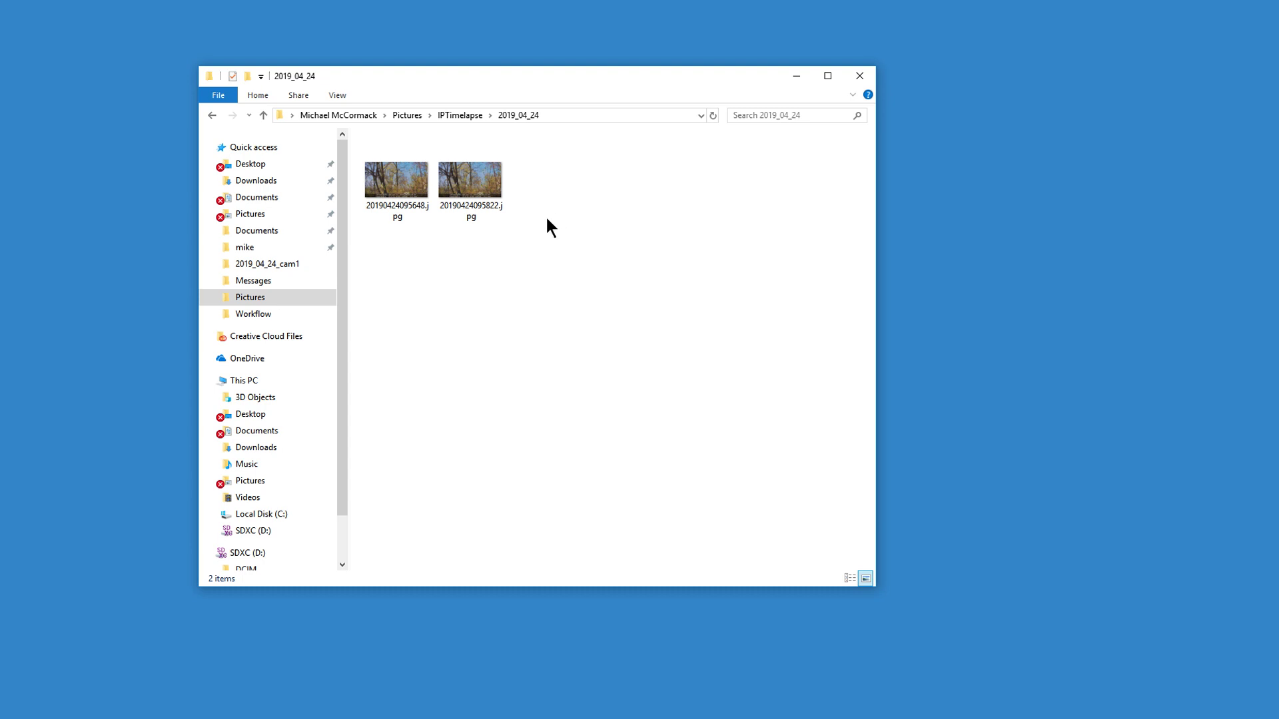
Go back up to the IPTimelapse folder and select, then deselect, the two snapshot JPGs.
{"action": "left_click", "coordinate": [458, 115]}
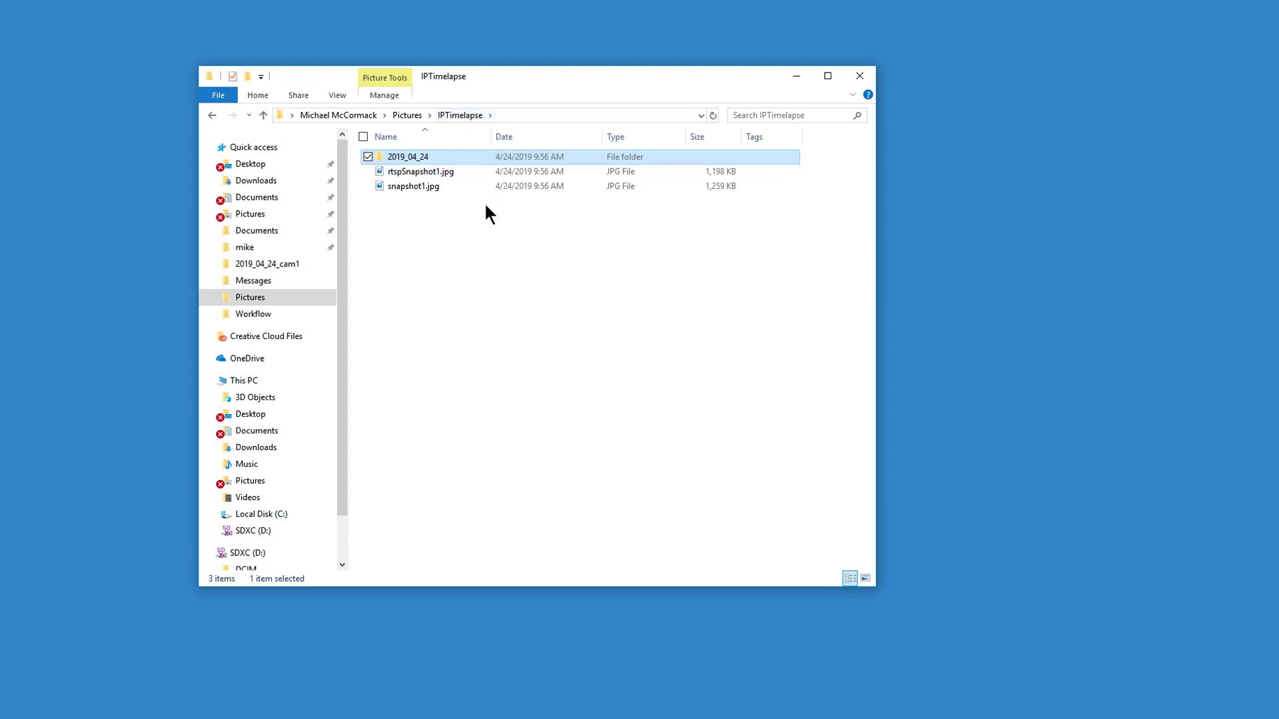
{"action": "left_click_drag", "start_coordinate": [454, 202], "coordinate": [416, 172]}
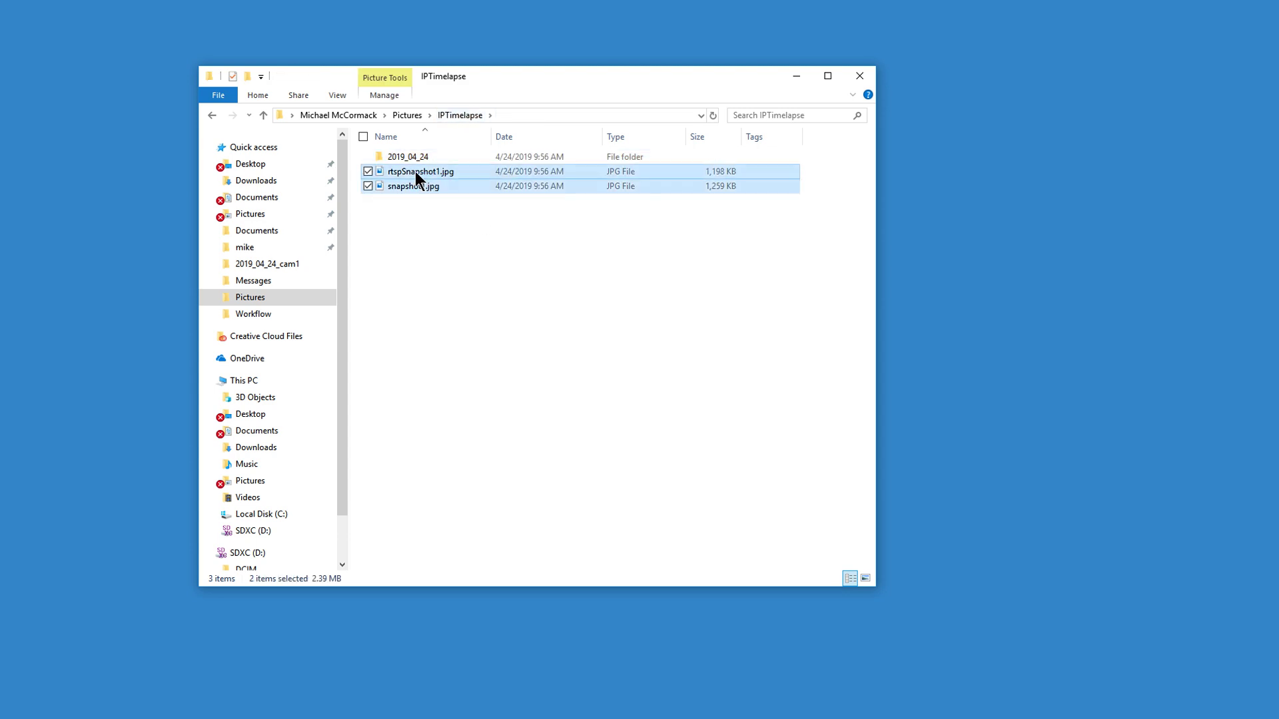
{"action": "left_click", "coordinate": [477, 230]}
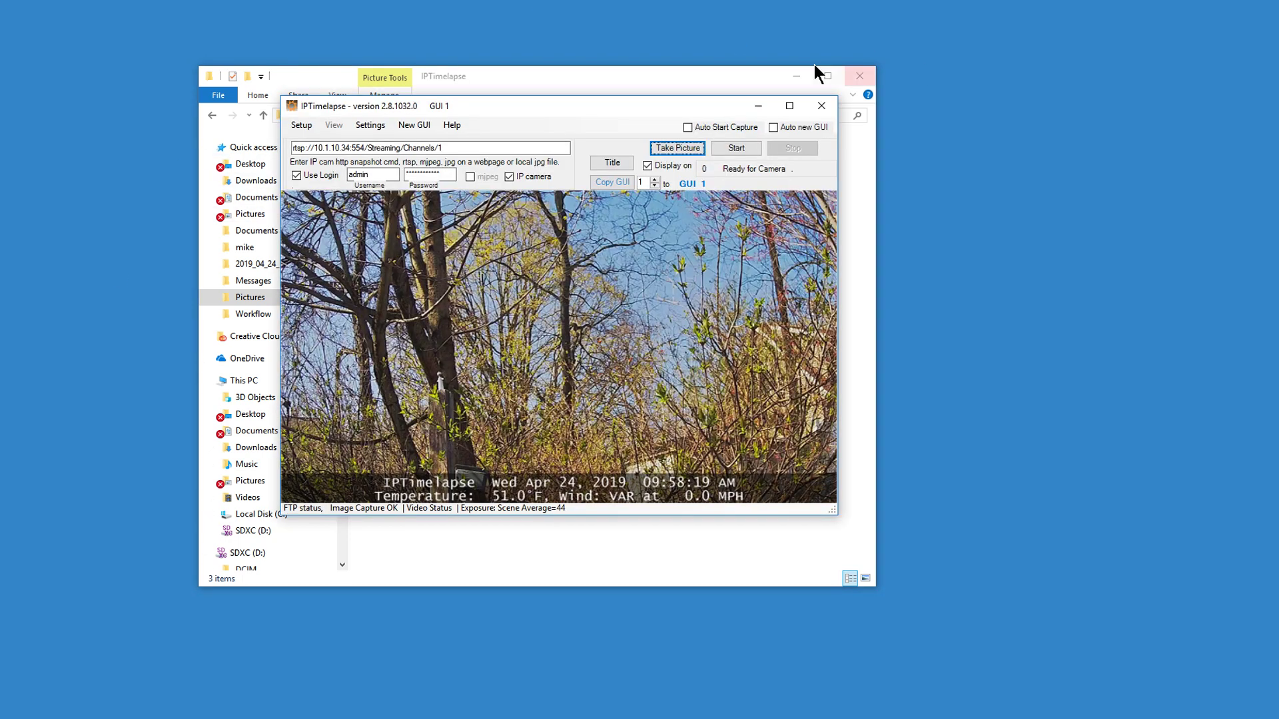
Minimize File Explorer, inspect the 'IPTimelapse' image overlay text in Setup, and return to the camera view.
{"action": "left_click", "coordinate": [797, 74]}
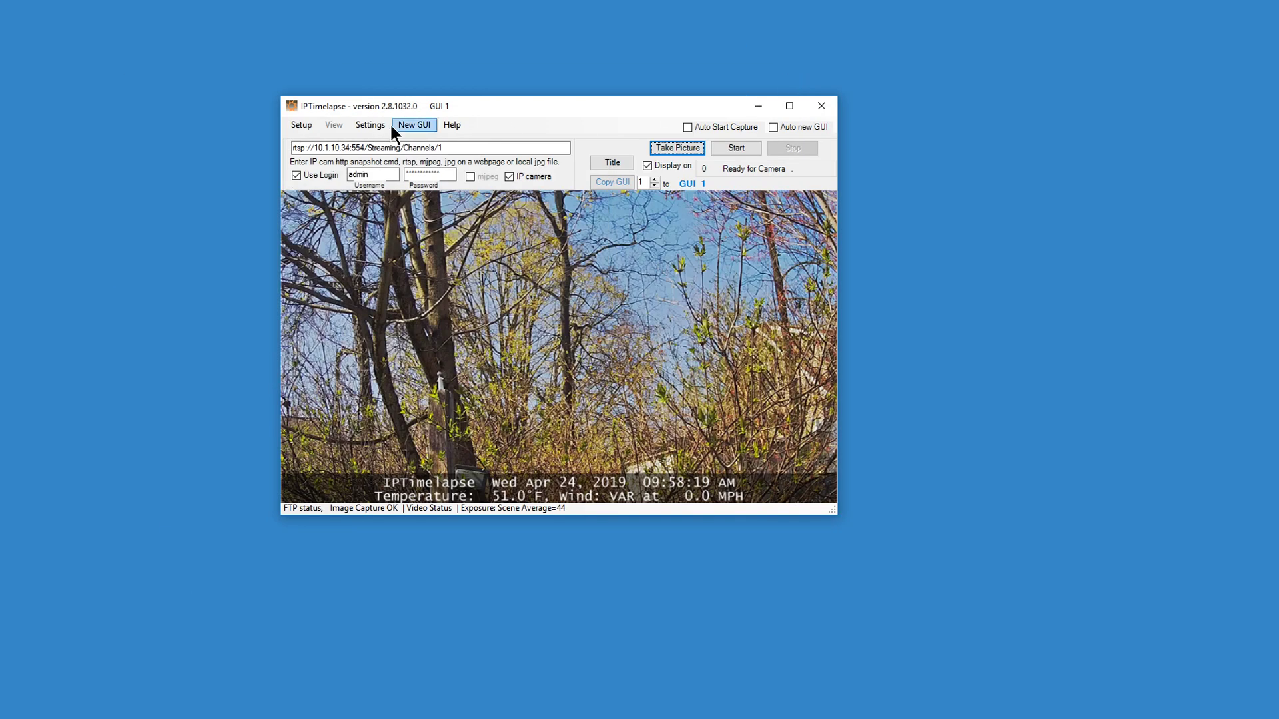
{"action": "left_click", "coordinate": [307, 123]}
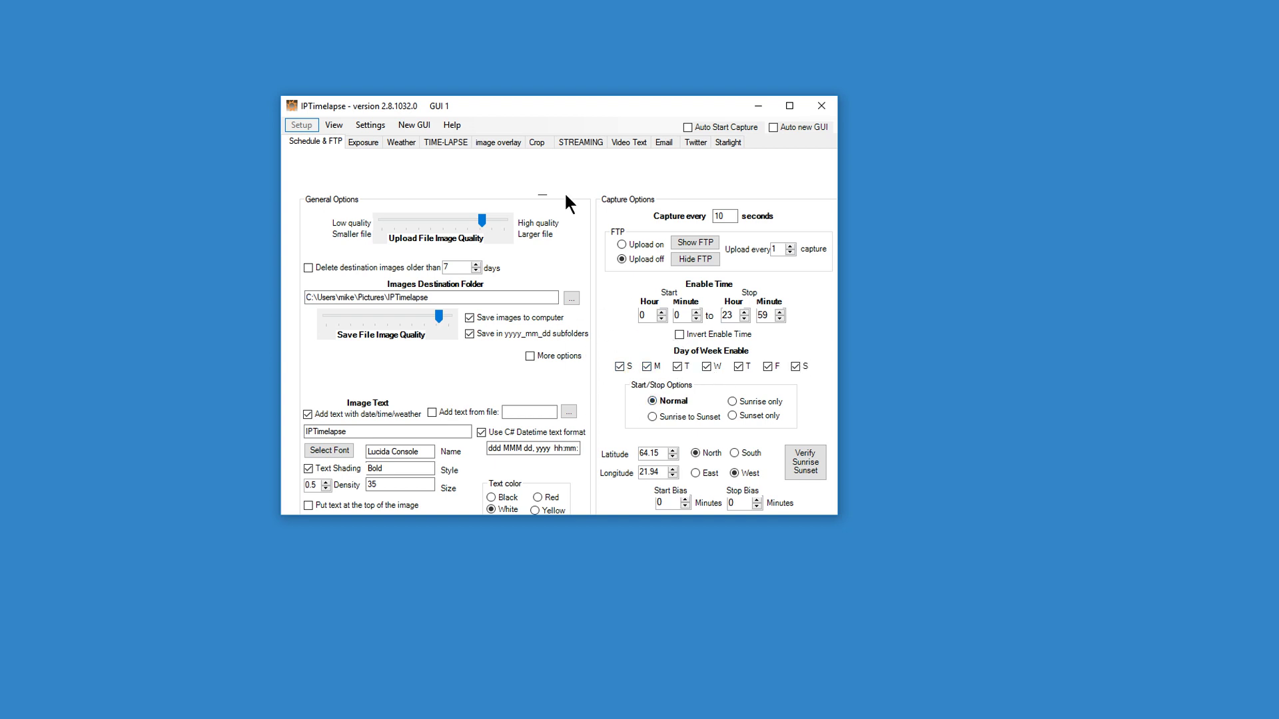
{"action": "left_click", "coordinate": [378, 430]}
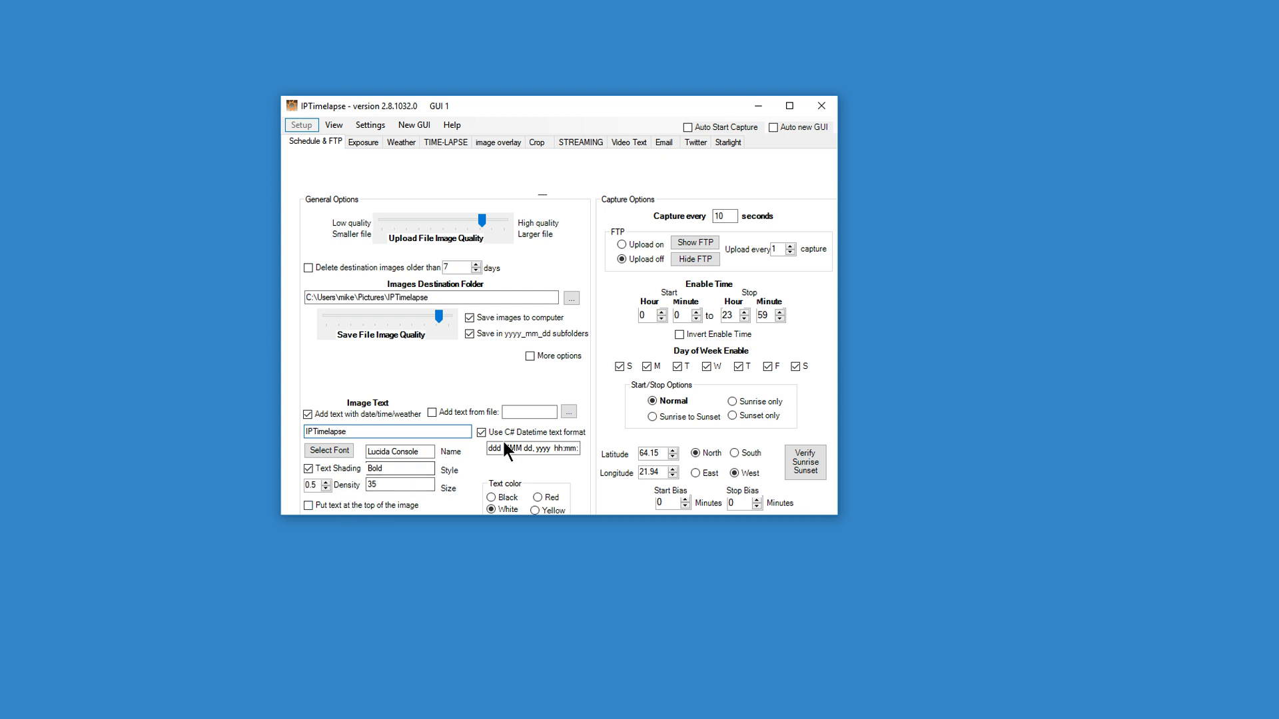
{"action": "left_click", "coordinate": [337, 125]}
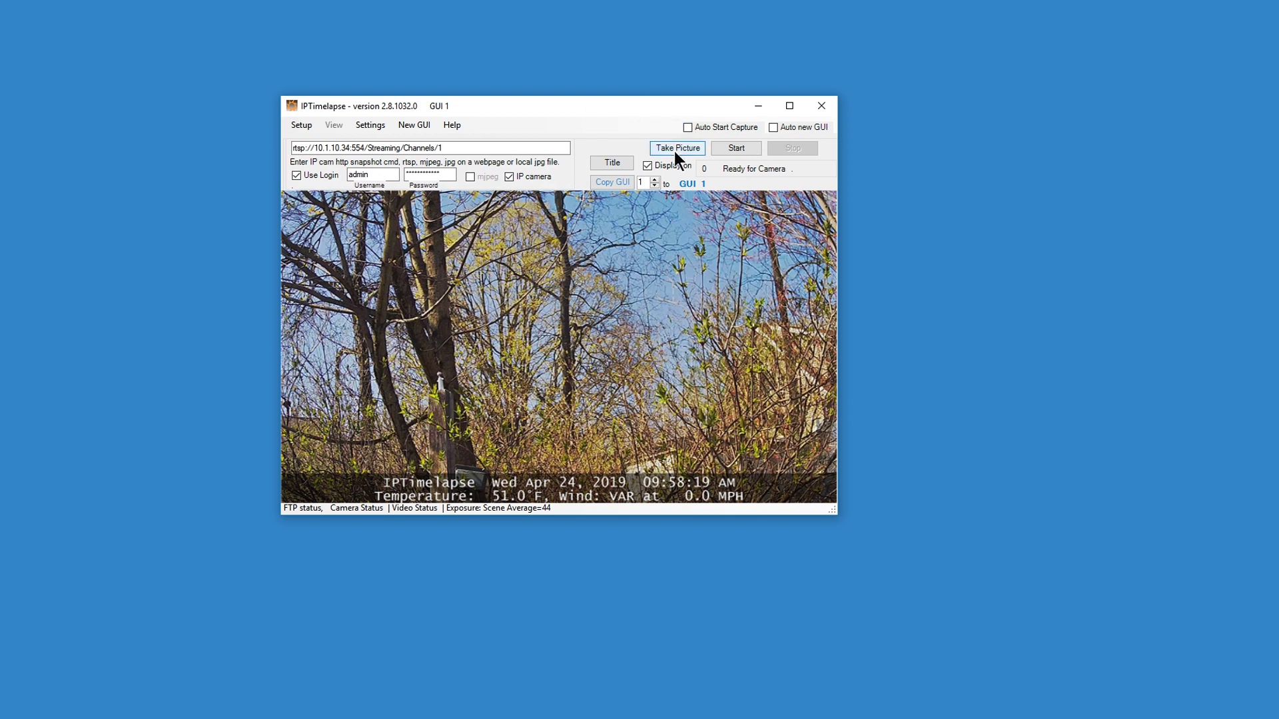
Start timelapse capture, grabbing a new camera frame about every 10 seconds.
{"action": "left_click", "coordinate": [743, 150]}
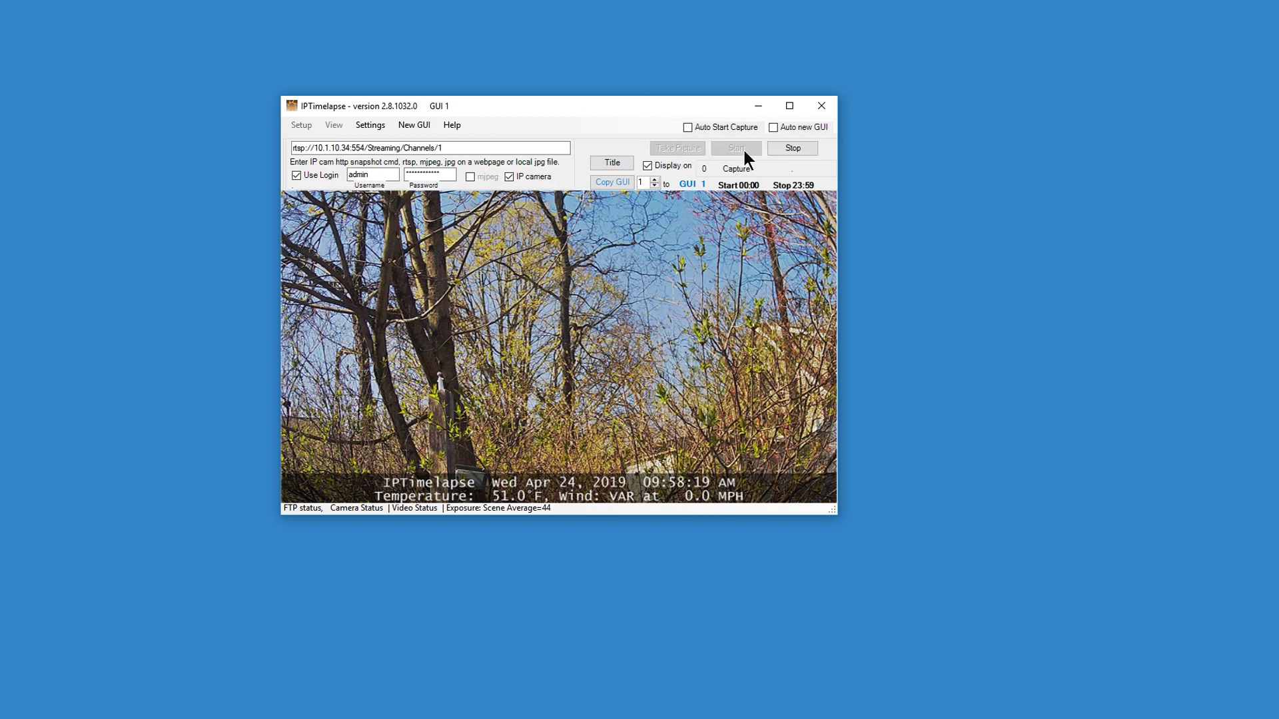
{"action": "left_click", "coordinate": [761, 166]}
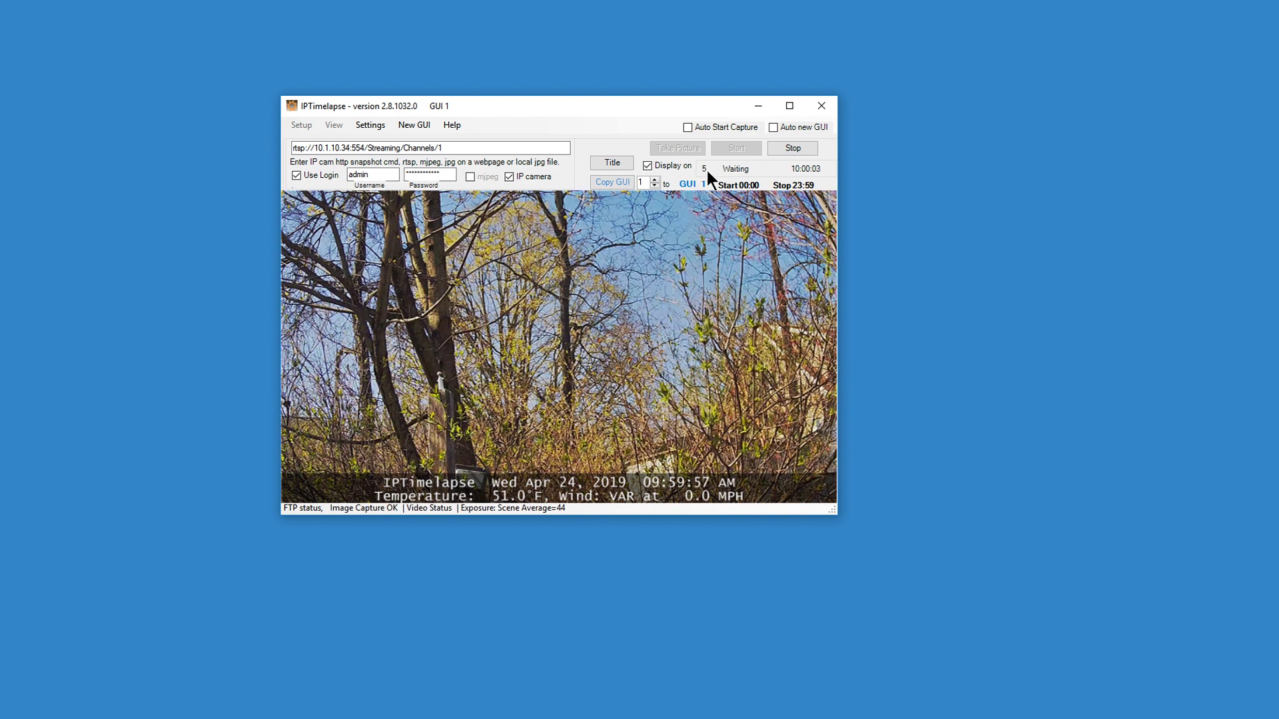
{"action": "left_click", "coordinate": [809, 167]}
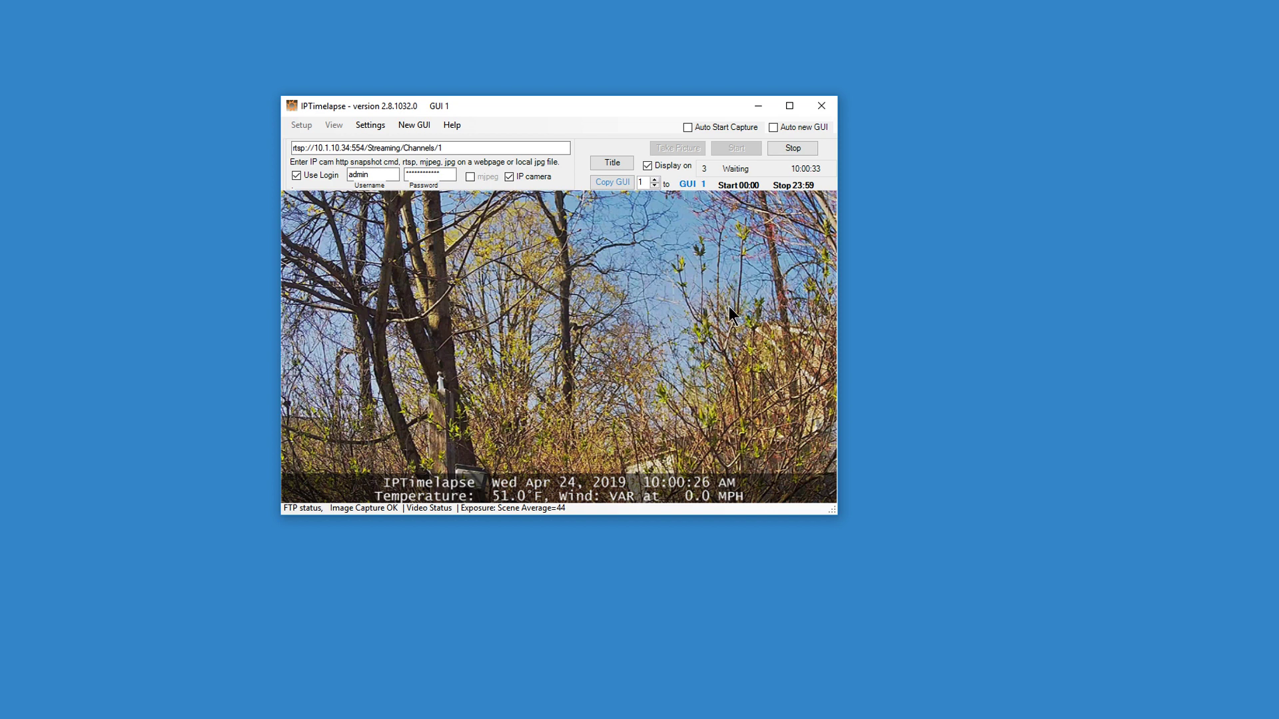
Stop capturing and show the TIME-LAPSE settings tab, enlarging the window to reveal all options.
{"action": "left_click", "coordinate": [787, 146]}
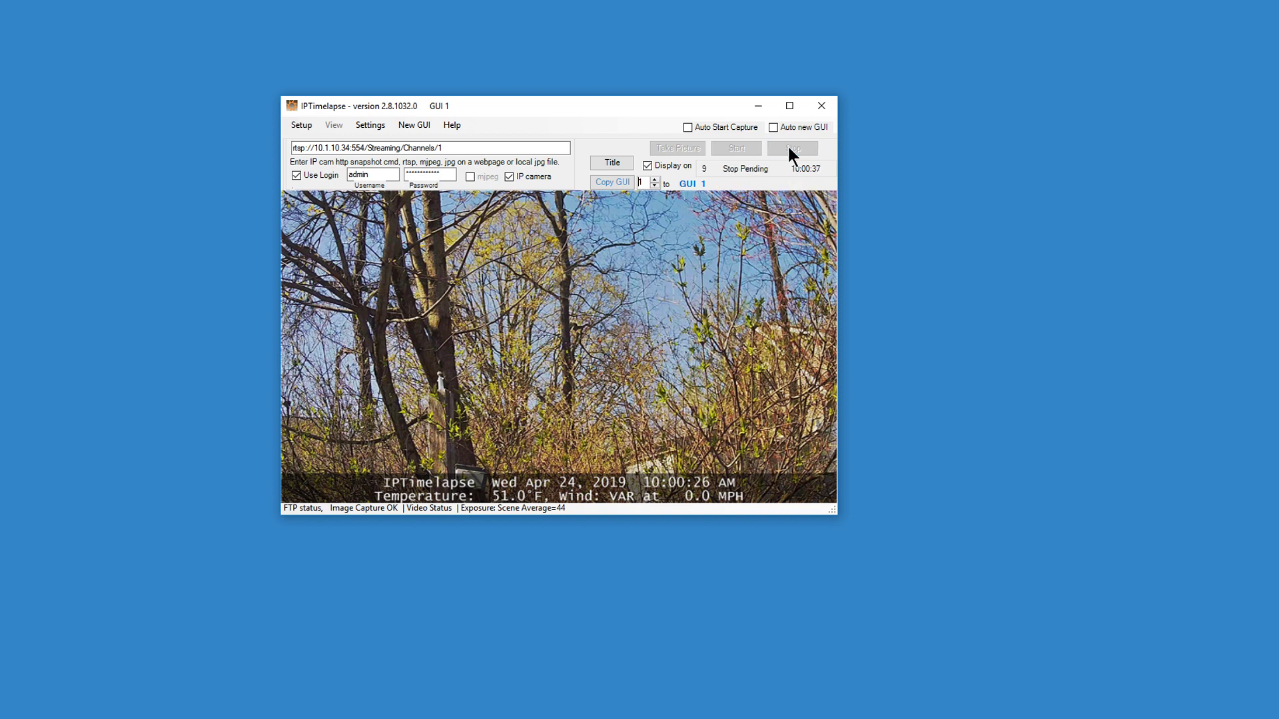
{"action": "left_click", "coordinate": [292, 125]}
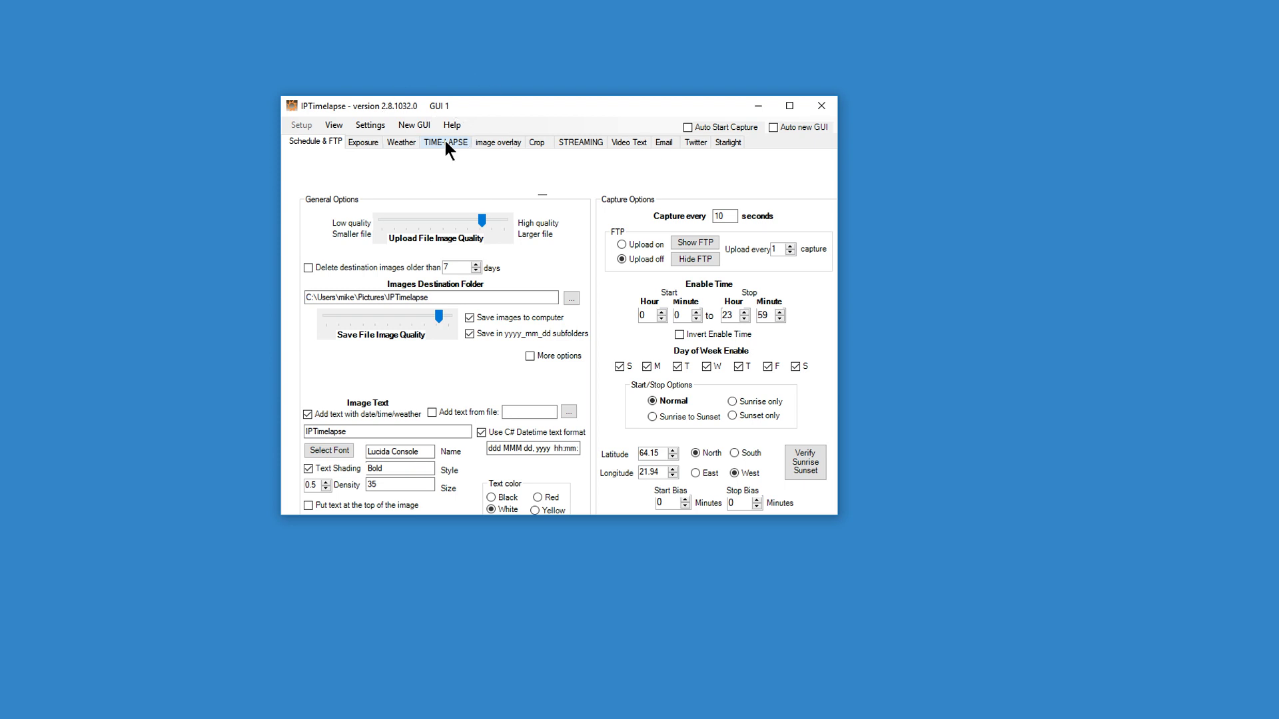
{"action": "left_click", "coordinate": [445, 141]}
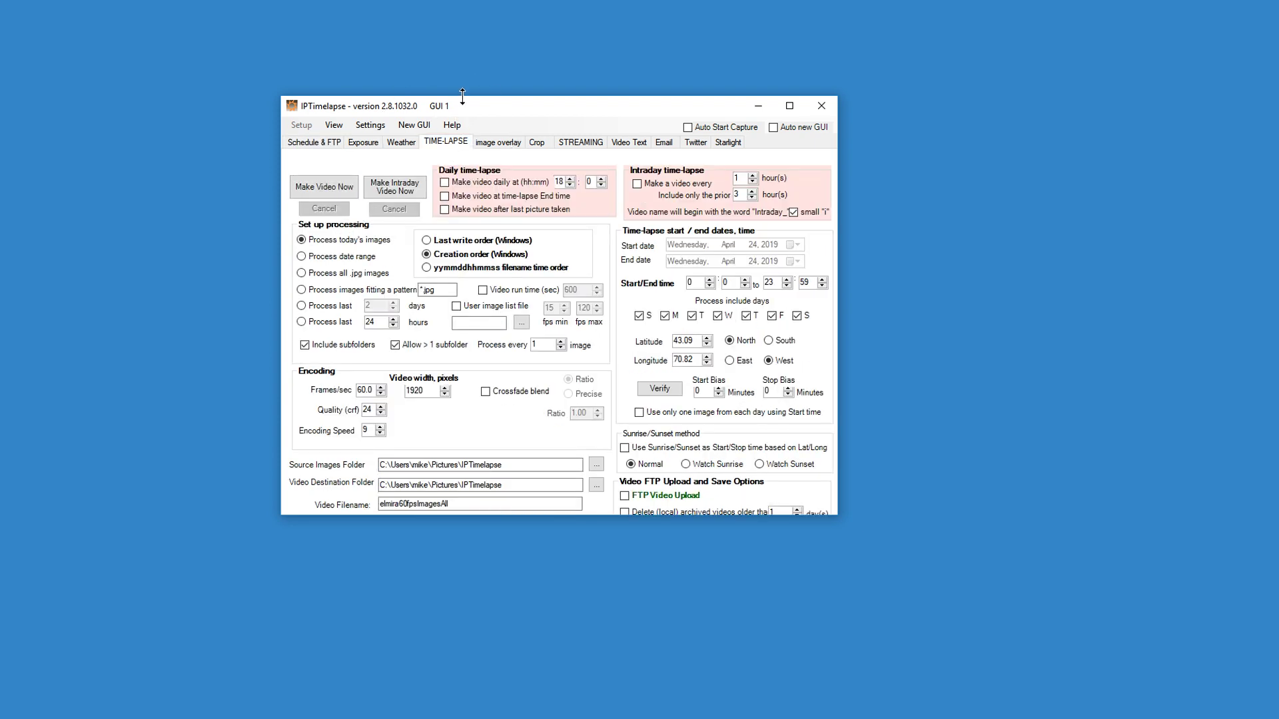
{"action": "left_click_drag", "start_coordinate": [462, 97], "coordinate": [466, 57]}
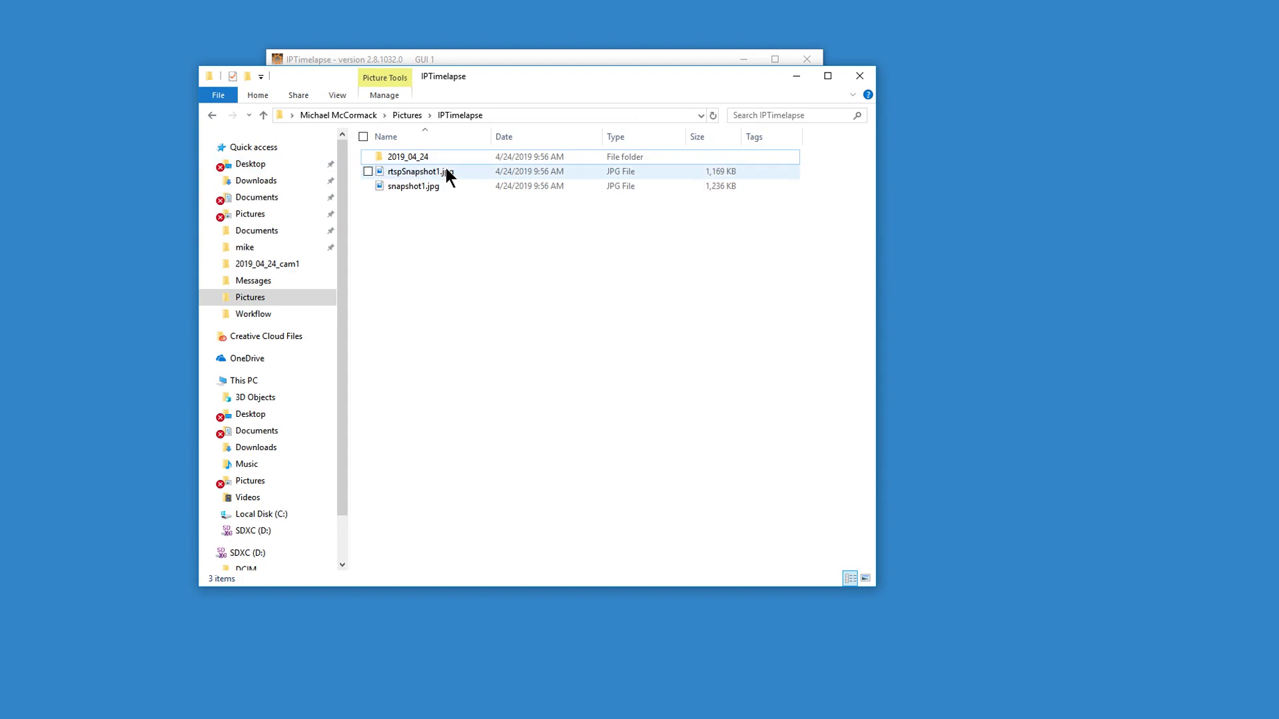
{"action": "left_click", "coordinate": [430, 156]}
{"action": "double_click", "coordinate": [430, 156]}
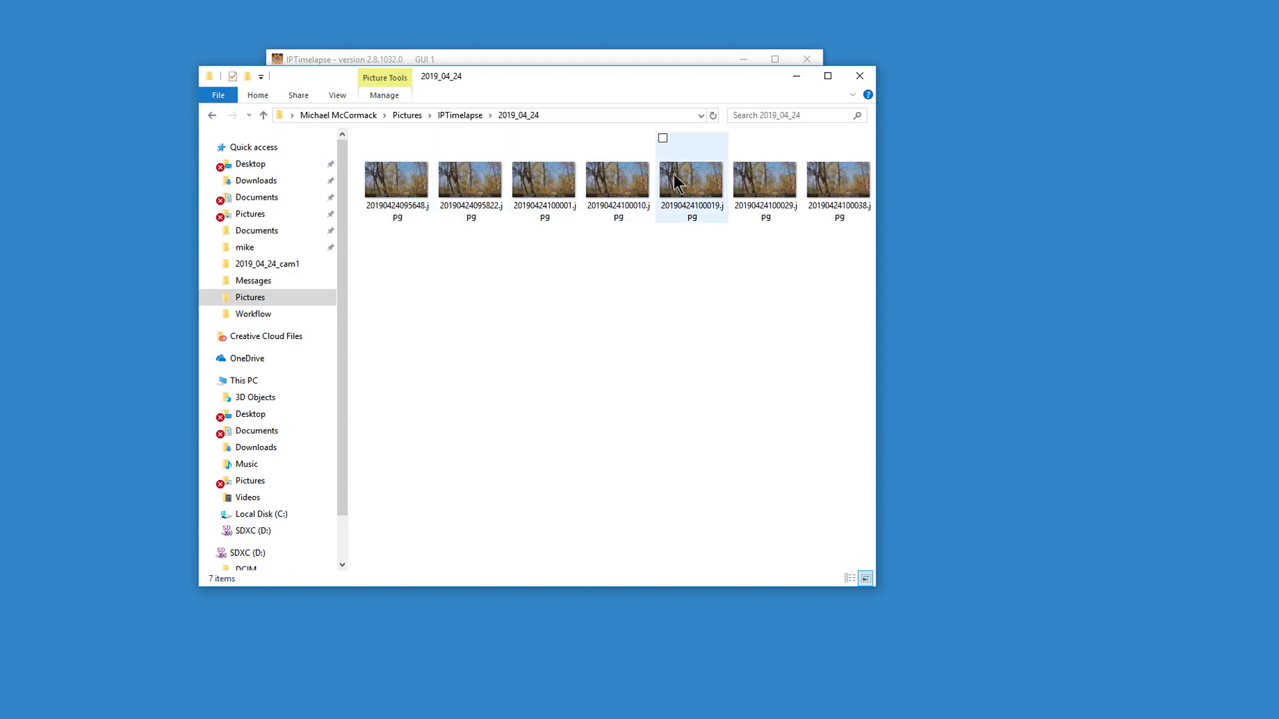
{"action": "left_click", "coordinate": [794, 77]}
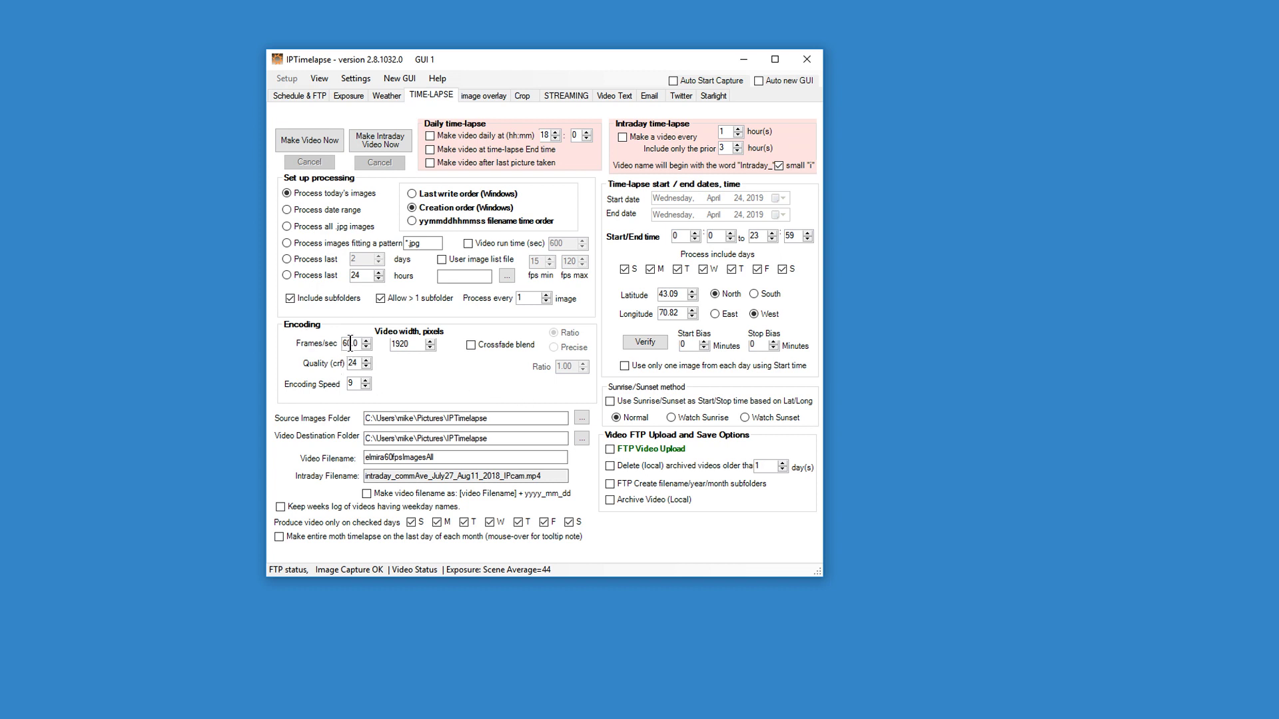
Change the frame rate, and set video width 800, encoding speed 5 and filename 'video'.
{"action": "left_click_drag", "start_coordinate": [351, 344], "coordinate": [337, 340]}
{"action": "type", "text": "5"}
{"action": "double_click", "coordinate": [415, 344]}
{"action": "type", "text": "800"}
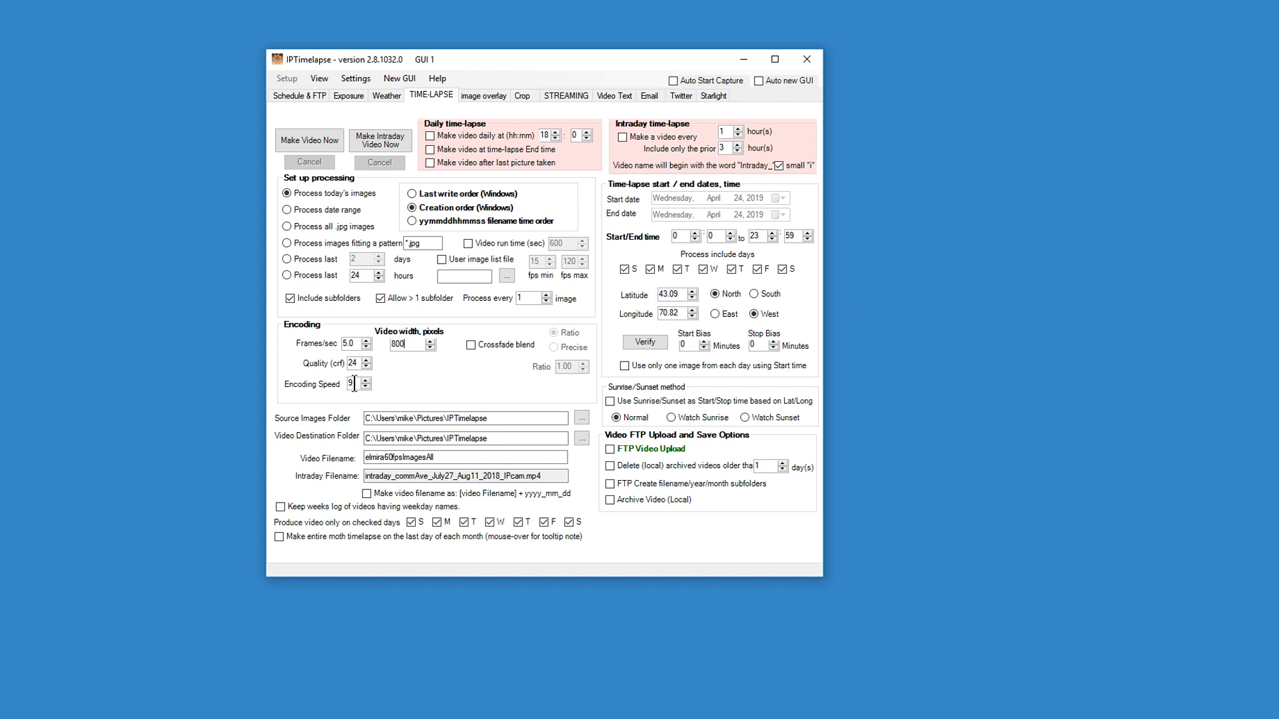
{"action": "double_click", "coordinate": [355, 384]}
{"action": "type", "text": "5"}
{"action": "key", "text": "Tab"}
{"action": "key", "text": "BackSpace"}
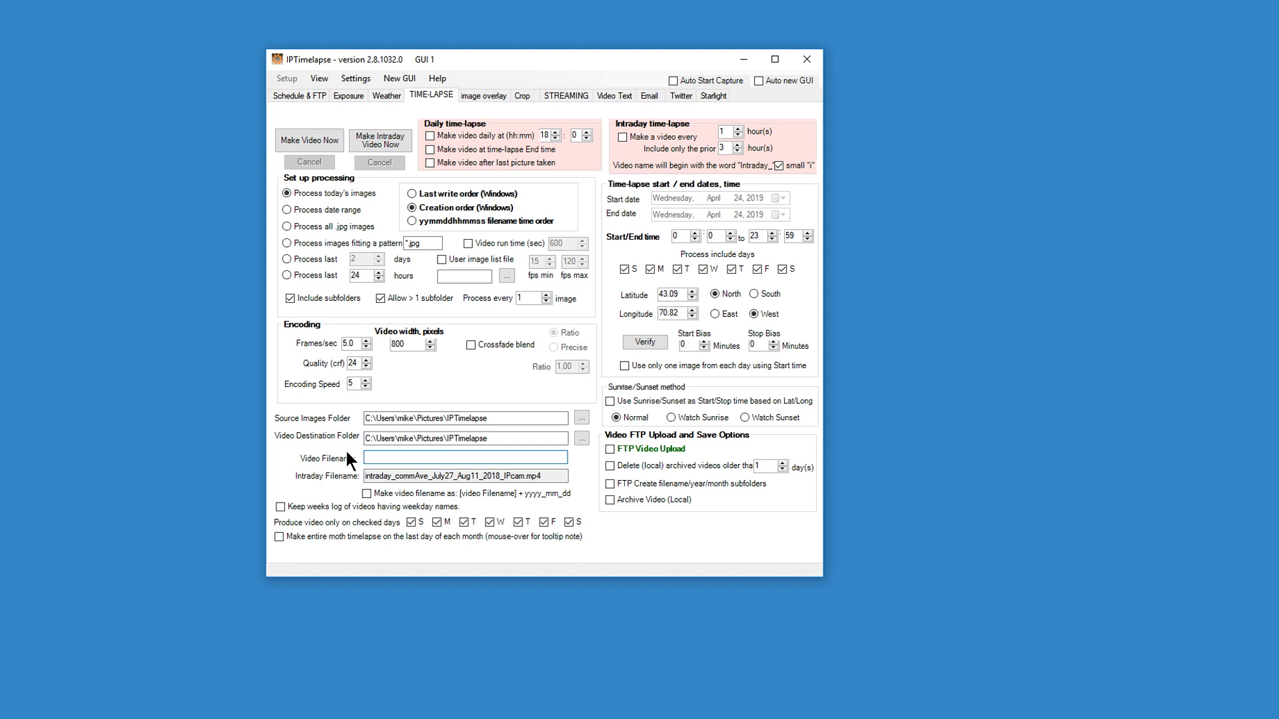
{"action": "type", "text": "video"}
Settle on 3 frames per second and build the video.mp4 timelapse.
{"action": "left_click_drag", "start_coordinate": [346, 343], "coordinate": [341, 343]}
{"action": "left_click", "coordinate": [315, 139]}
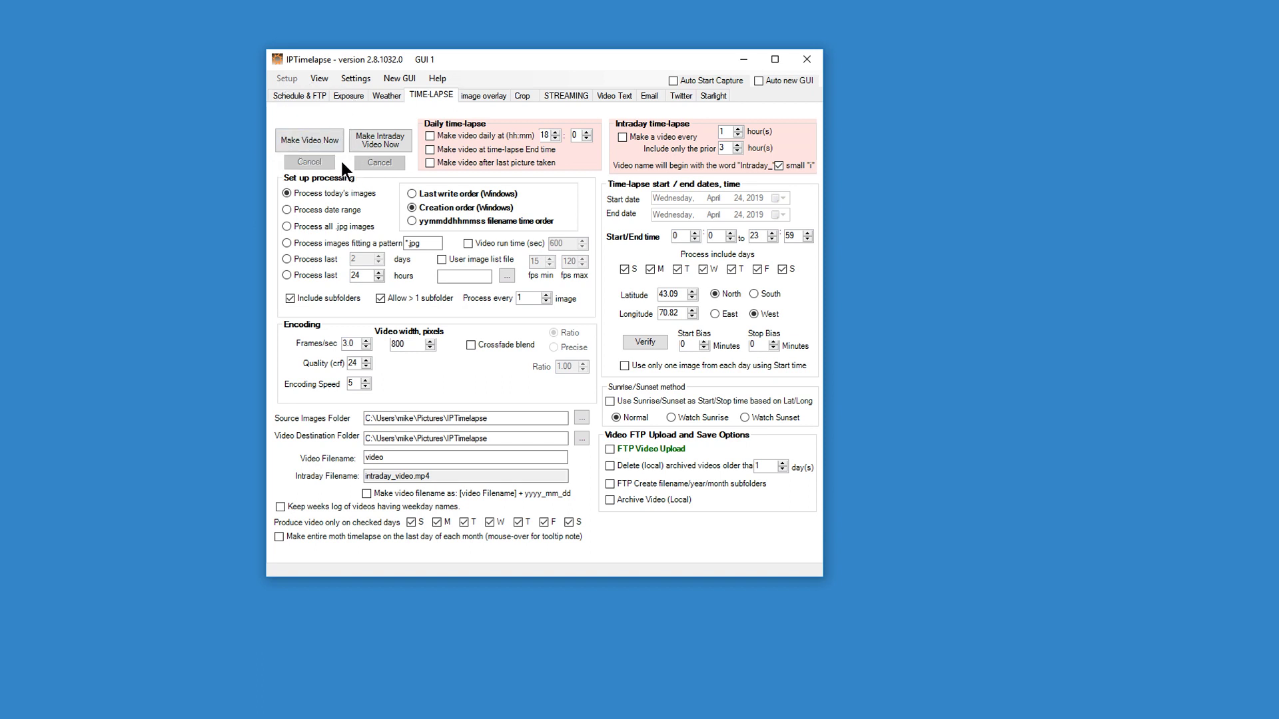
{"action": "key", "text": "alt+Tab"}
In the IPTimelapse folder, open c1_imageList.txt to review its seven image lines, then close it.
{"action": "left_click", "coordinate": [460, 115]}
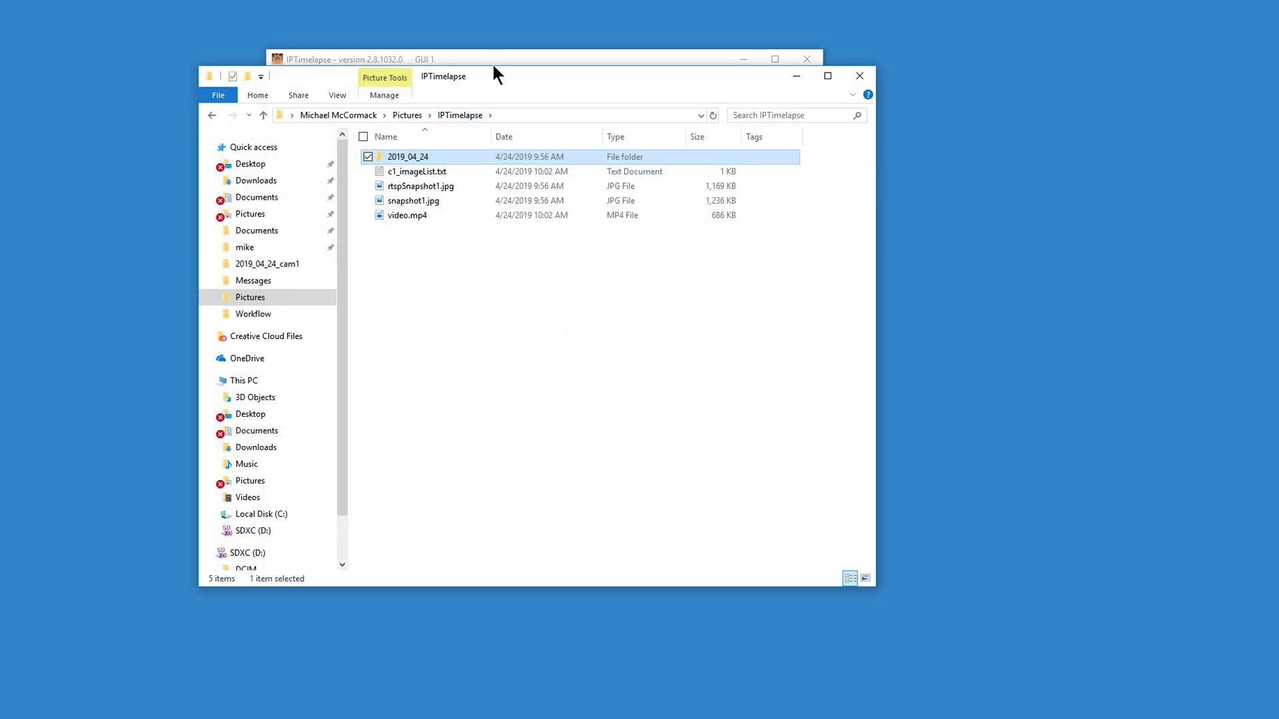
{"action": "left_click_drag", "start_coordinate": [503, 82], "coordinate": [603, 103]}
{"action": "left_click", "coordinate": [532, 196]}
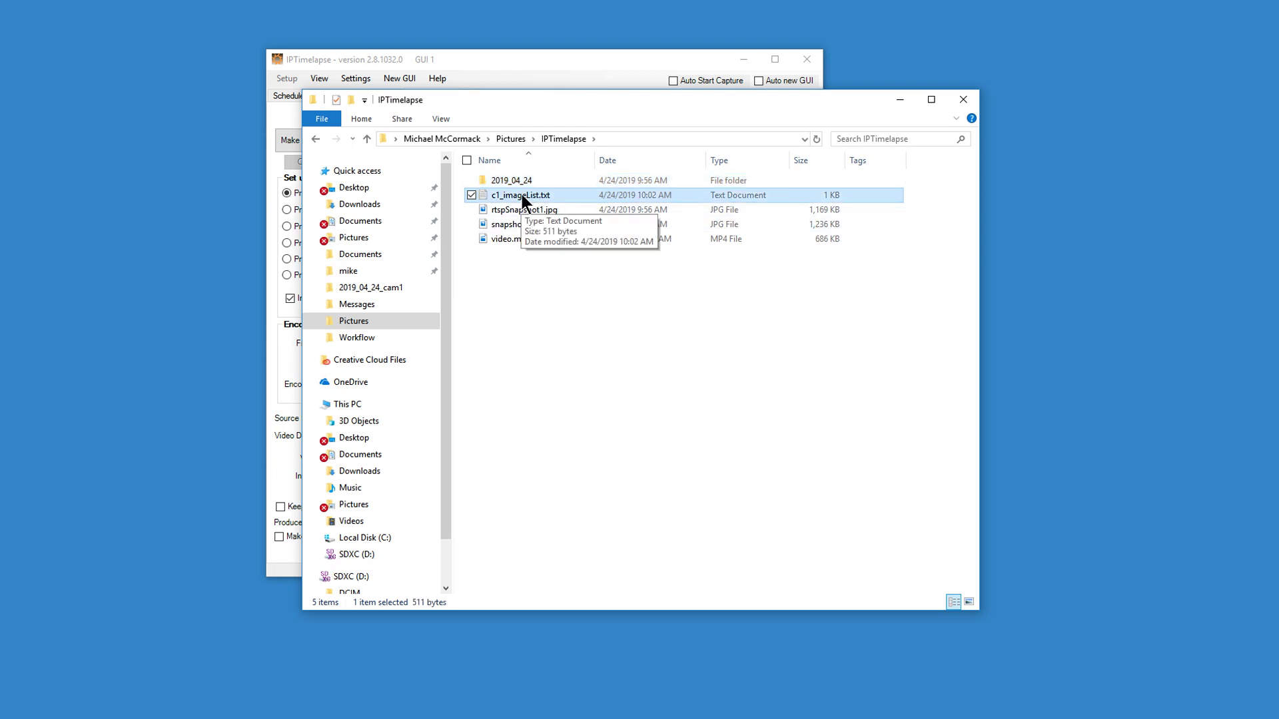
{"action": "double_click", "coordinate": [521, 195]}
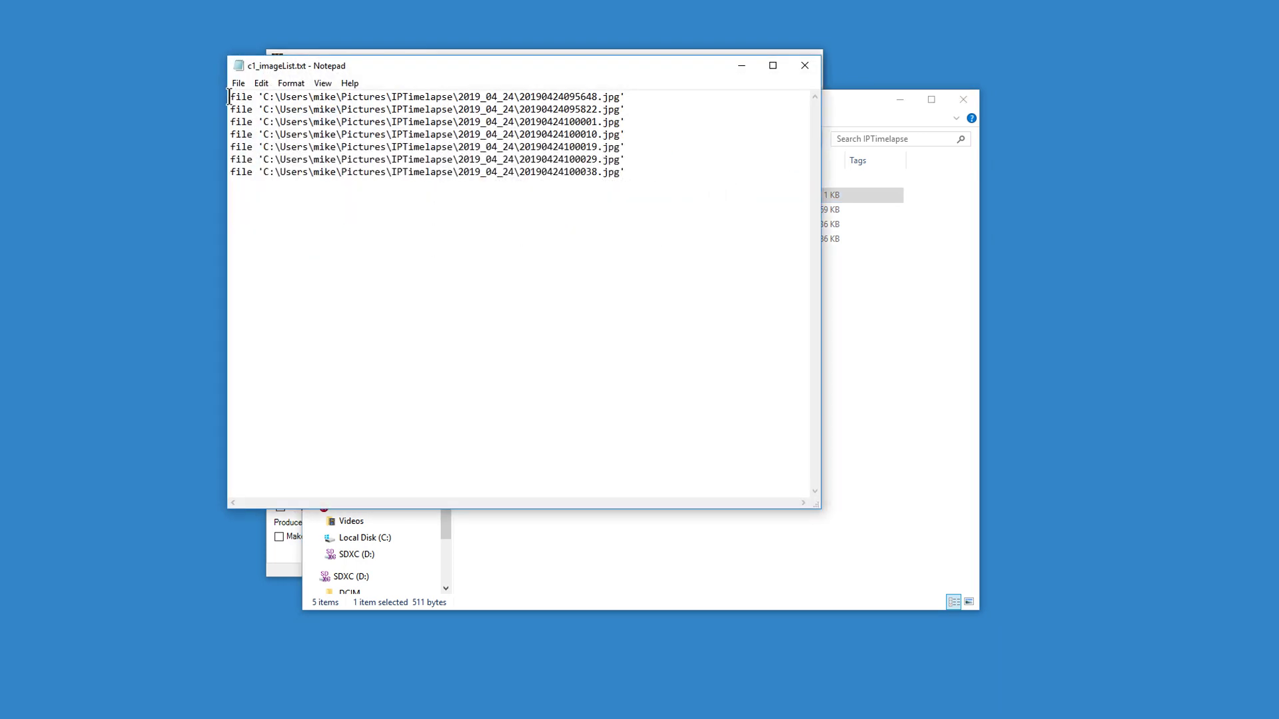
{"action": "left_click_drag", "start_coordinate": [338, 66], "coordinate": [226, 121]}
{"action": "left_click_drag", "start_coordinate": [519, 234], "coordinate": [118, 152]}
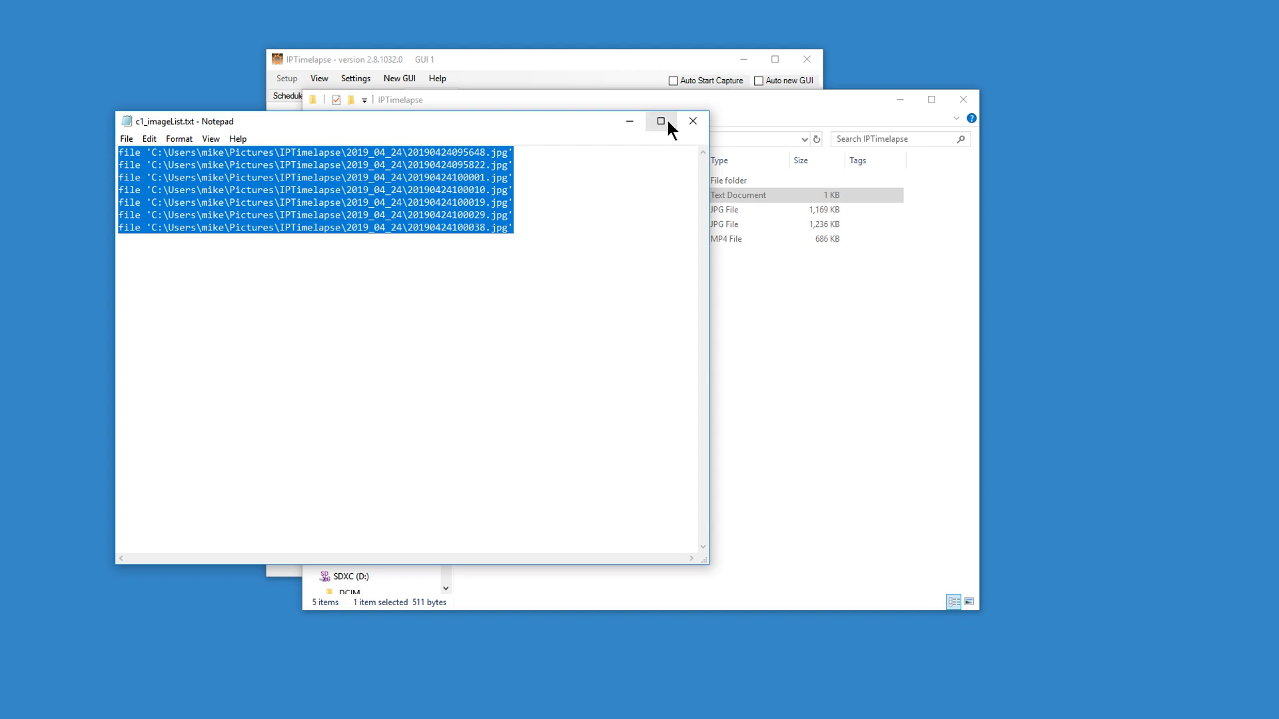
{"action": "left_click", "coordinate": [693, 122]}
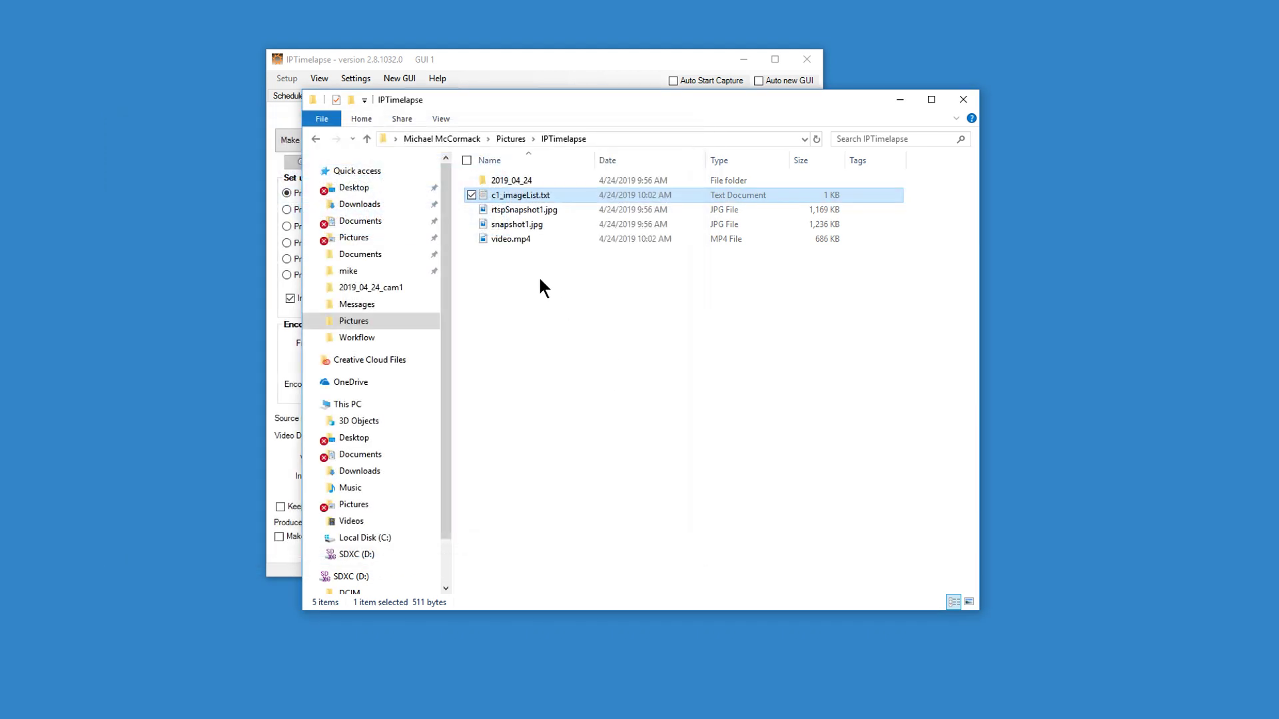
Play video.mp4, then move Explorer aside to uncover the time-lapse settings.
{"action": "left_click", "coordinate": [519, 242]}
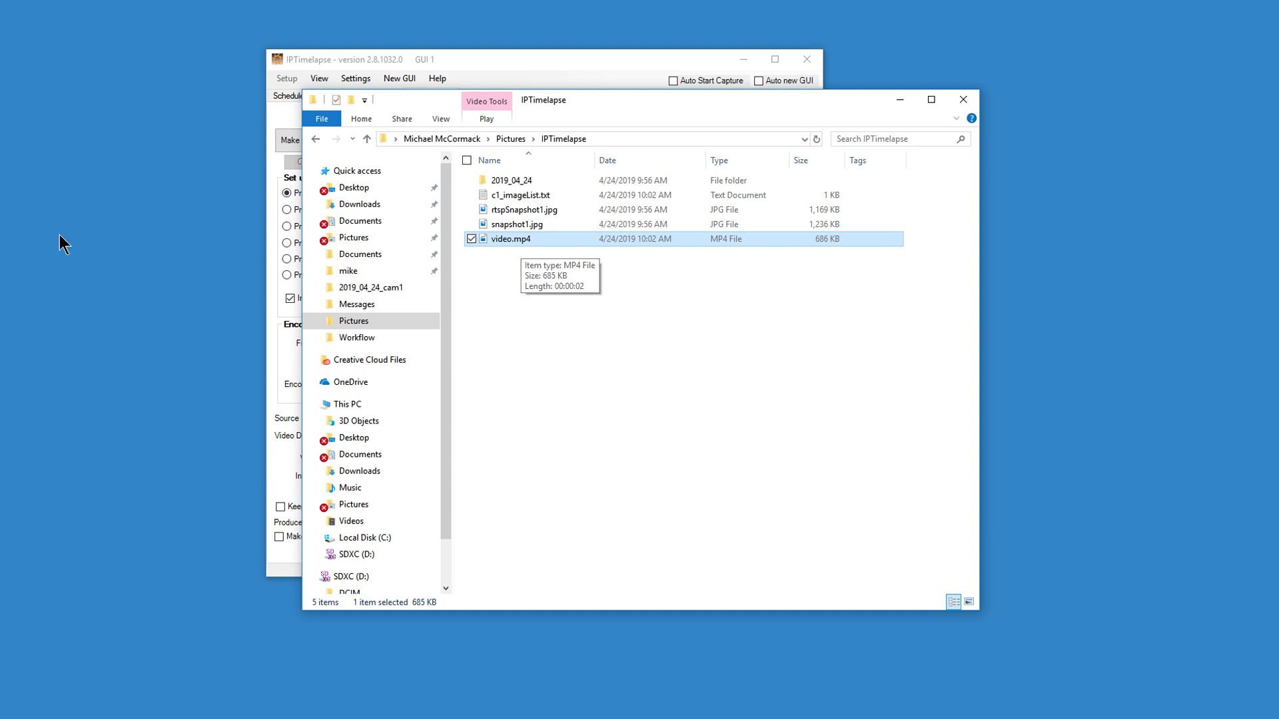
{"action": "double_click", "coordinate": [512, 238]}
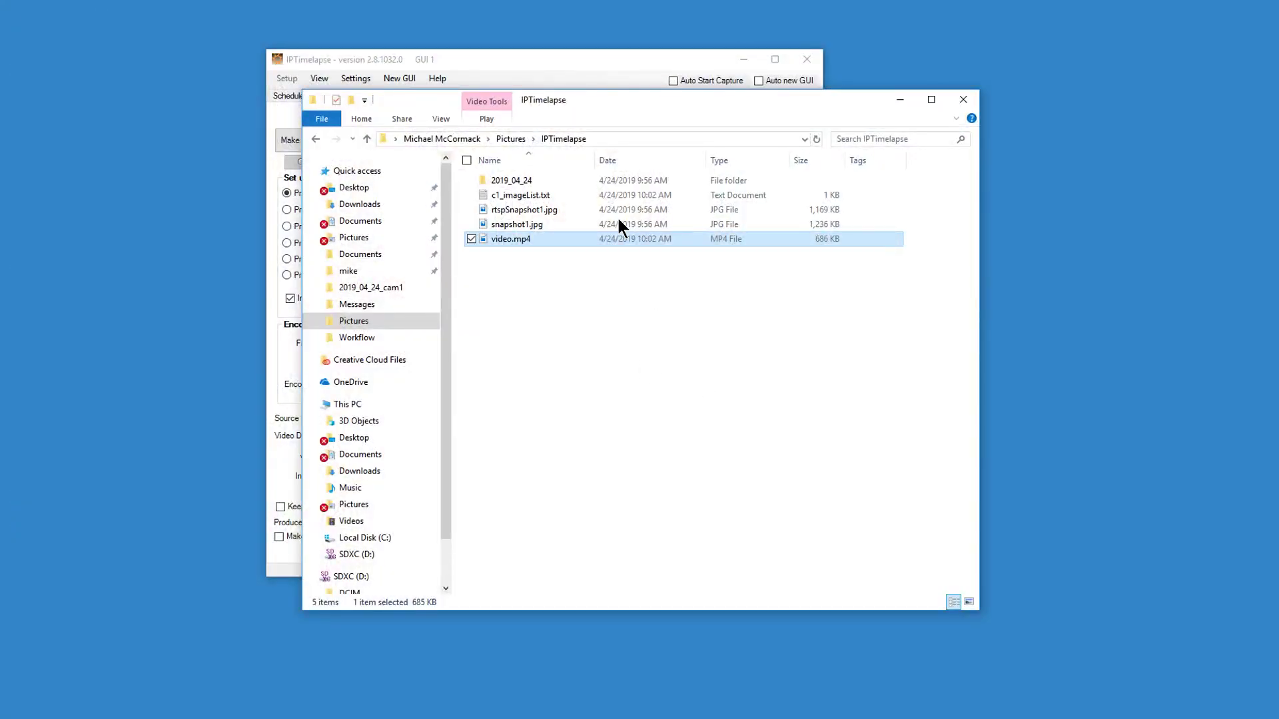
{"action": "left_click_drag", "start_coordinate": [604, 110], "coordinate": [787, 127]}
Enable crossfade blending between frames with a ratio of 3.00.
{"action": "left_click", "coordinate": [566, 61]}
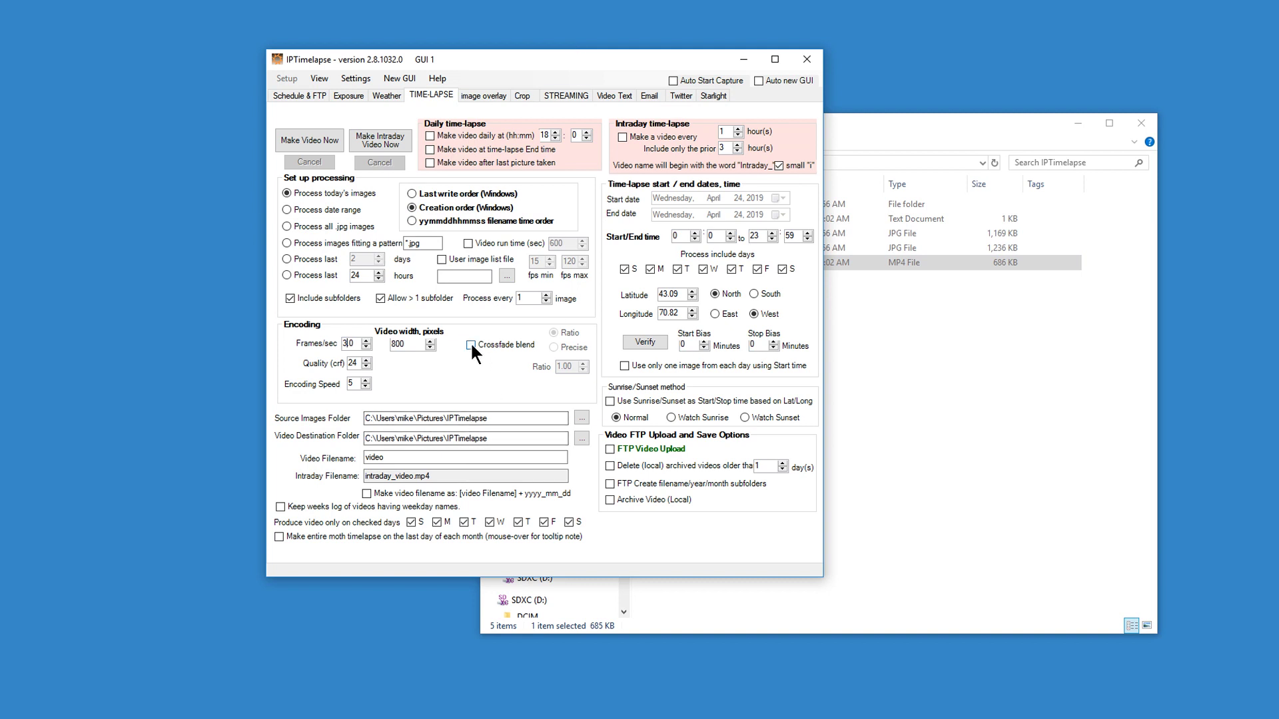
{"action": "left_click", "coordinate": [471, 344]}
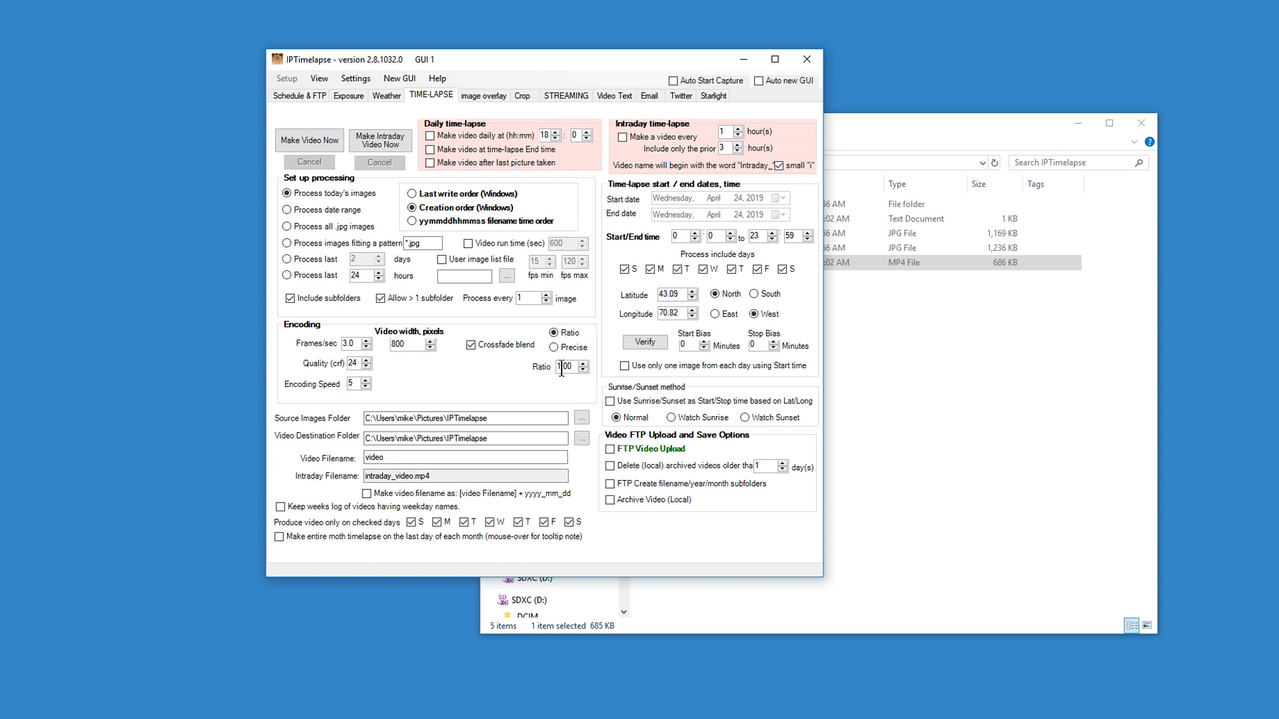
{"action": "key", "text": "BackSpace"}
{"action": "type", "text": "3"}
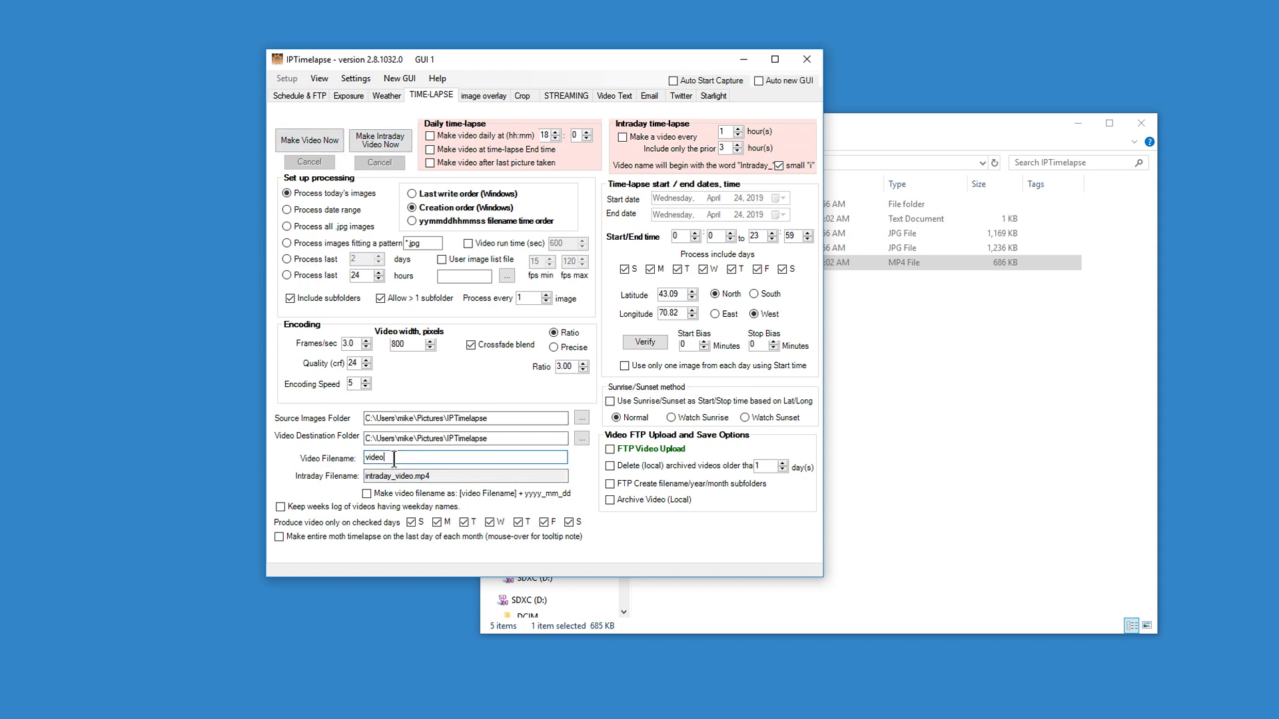
Rename the output video to videowcrossfade and start building it.
{"action": "left_click", "coordinate": [394, 459]}
{"action": "type", "text": "wcrossfade"}
{"action": "left_click", "coordinate": [319, 139]}
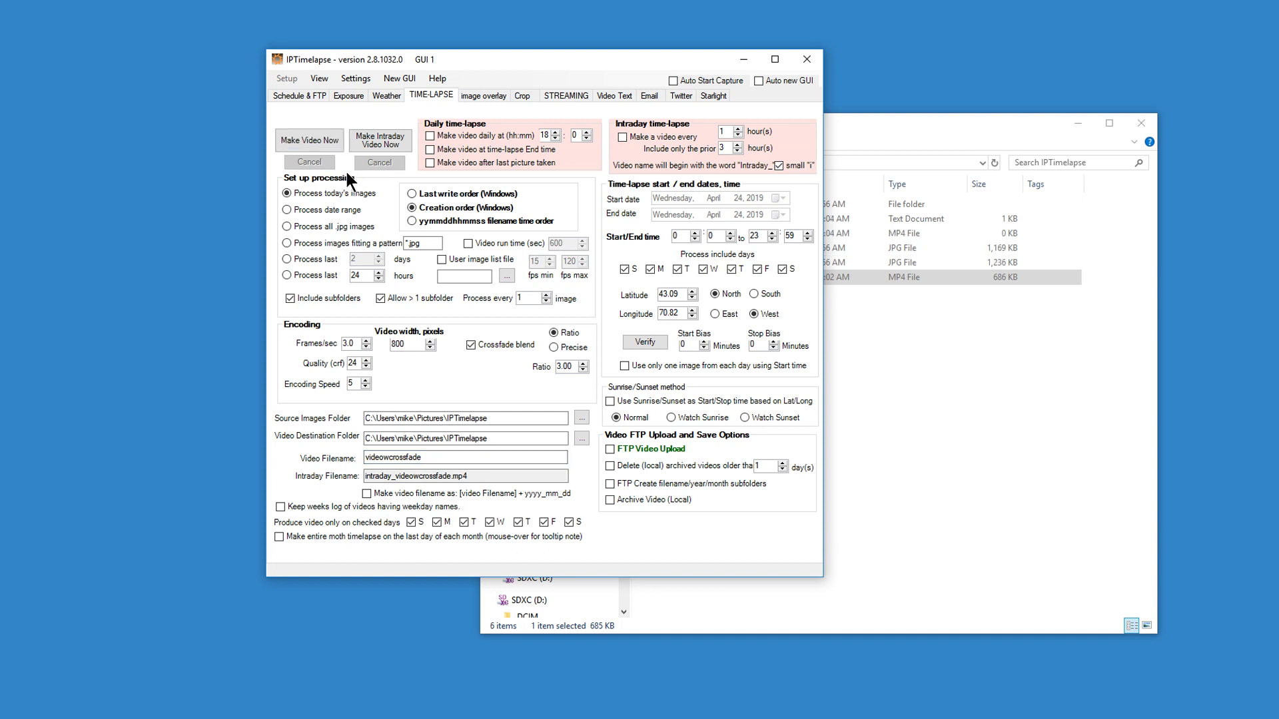
Select the new videowcrossfade.mp4 in the output folder, then set frames per second to 1.0.
{"action": "left_click", "coordinate": [842, 119]}
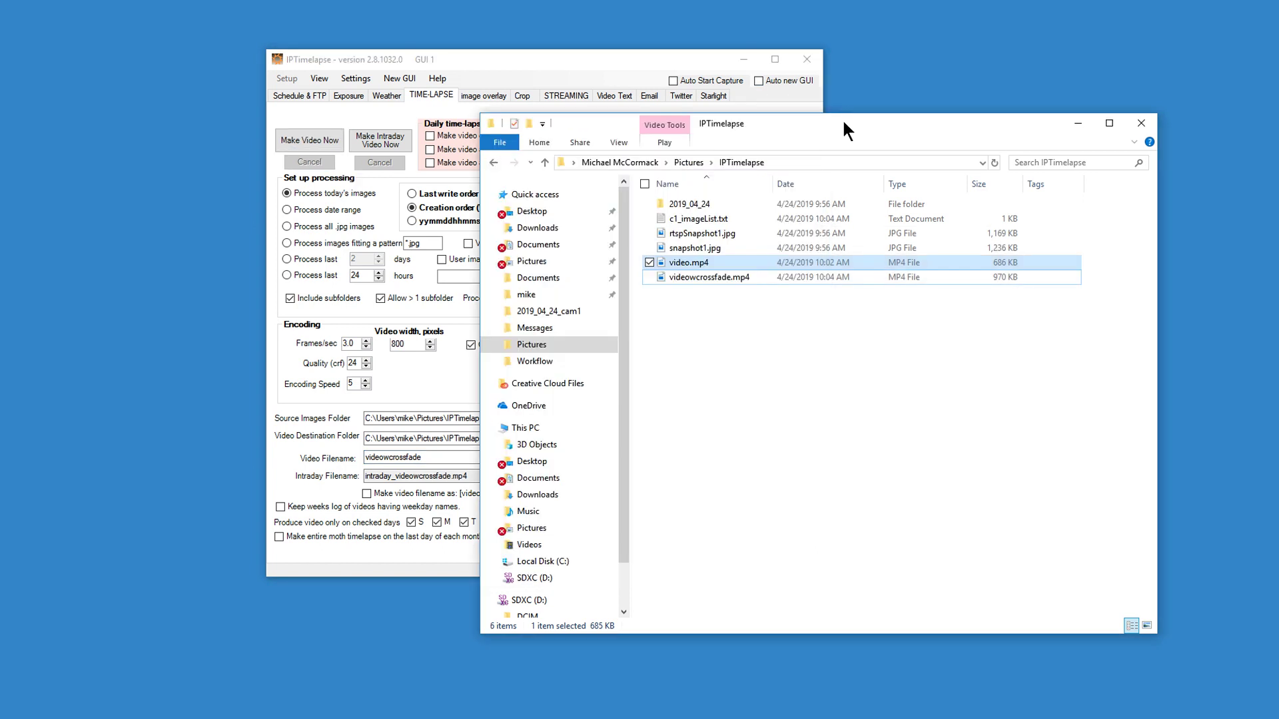
{"action": "left_click", "coordinate": [724, 278]}
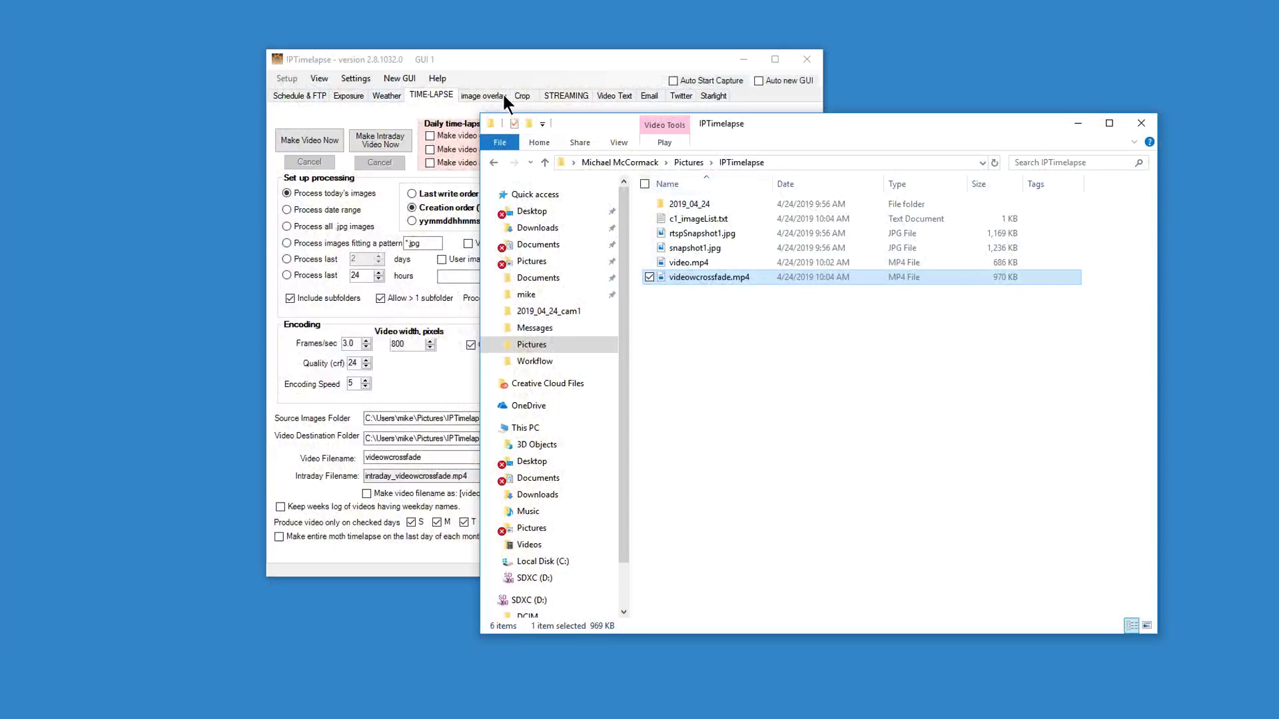
{"action": "left_click", "coordinate": [506, 83]}
{"action": "left_click", "coordinate": [347, 343]}
{"action": "key", "text": "BackSpace"}
{"action": "type", "text": "1"}
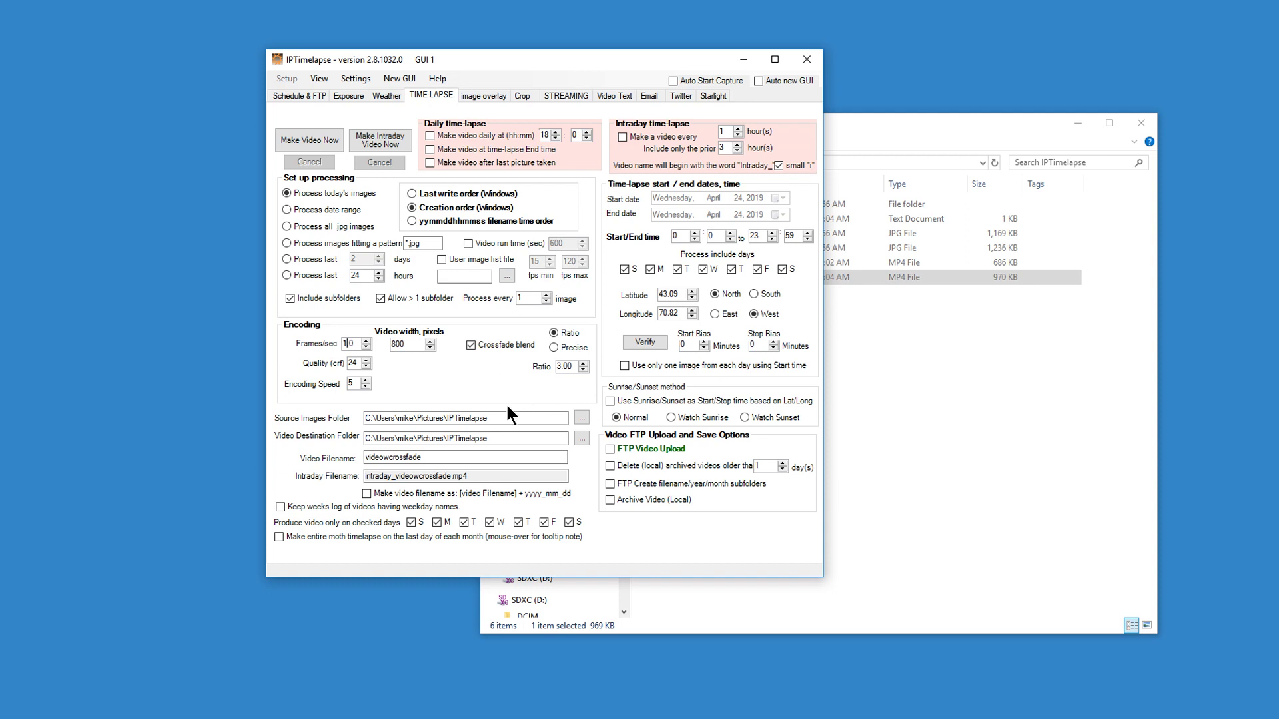
Rebuild videowcrossfade.mp4 at 1.0 fps and check it in the output folder.
{"action": "left_click", "coordinate": [317, 143]}
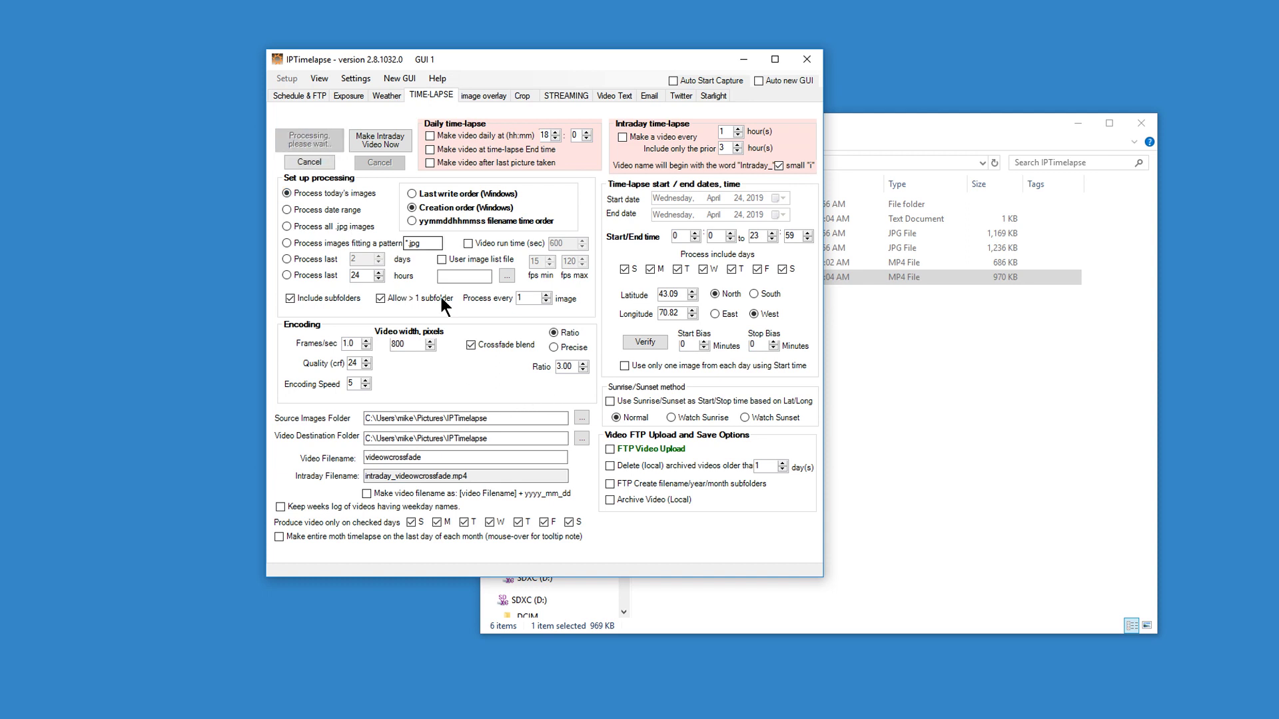
{"action": "left_click", "coordinate": [932, 381]}
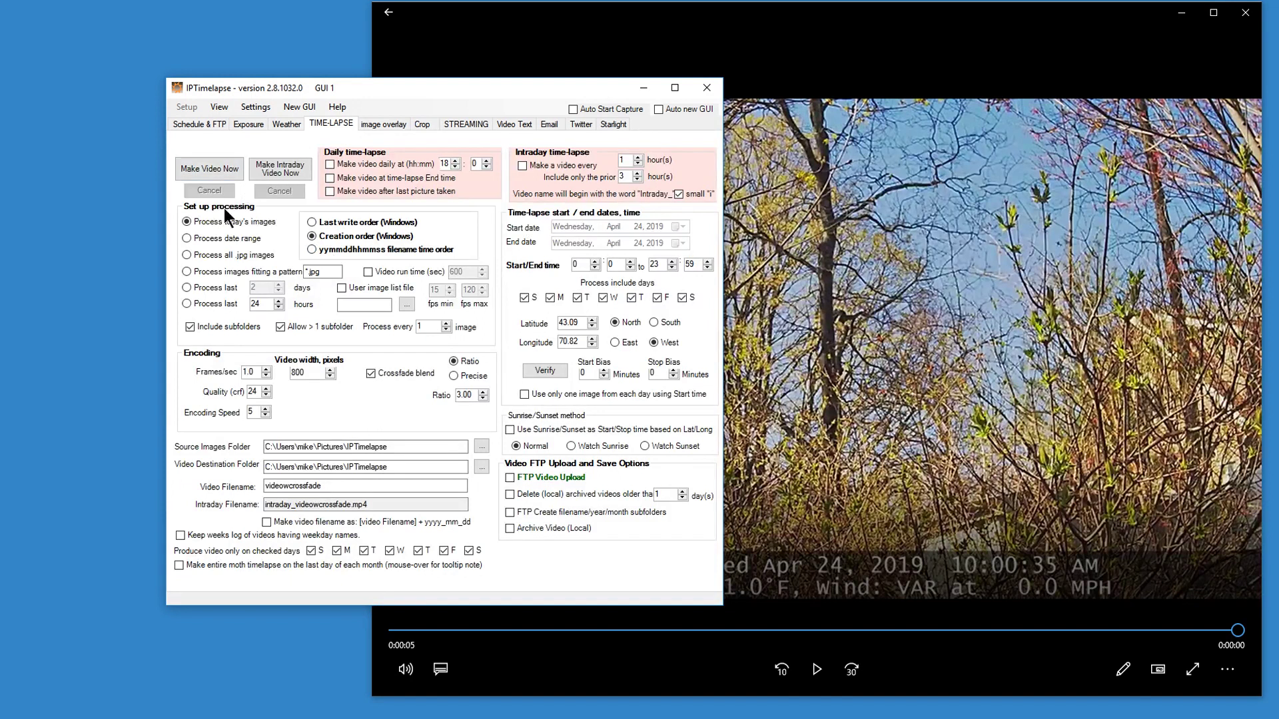
Replay the videowcrossfade timelapse from the start in Movies & TV, then close the player.
{"action": "left_click", "coordinate": [222, 170]}
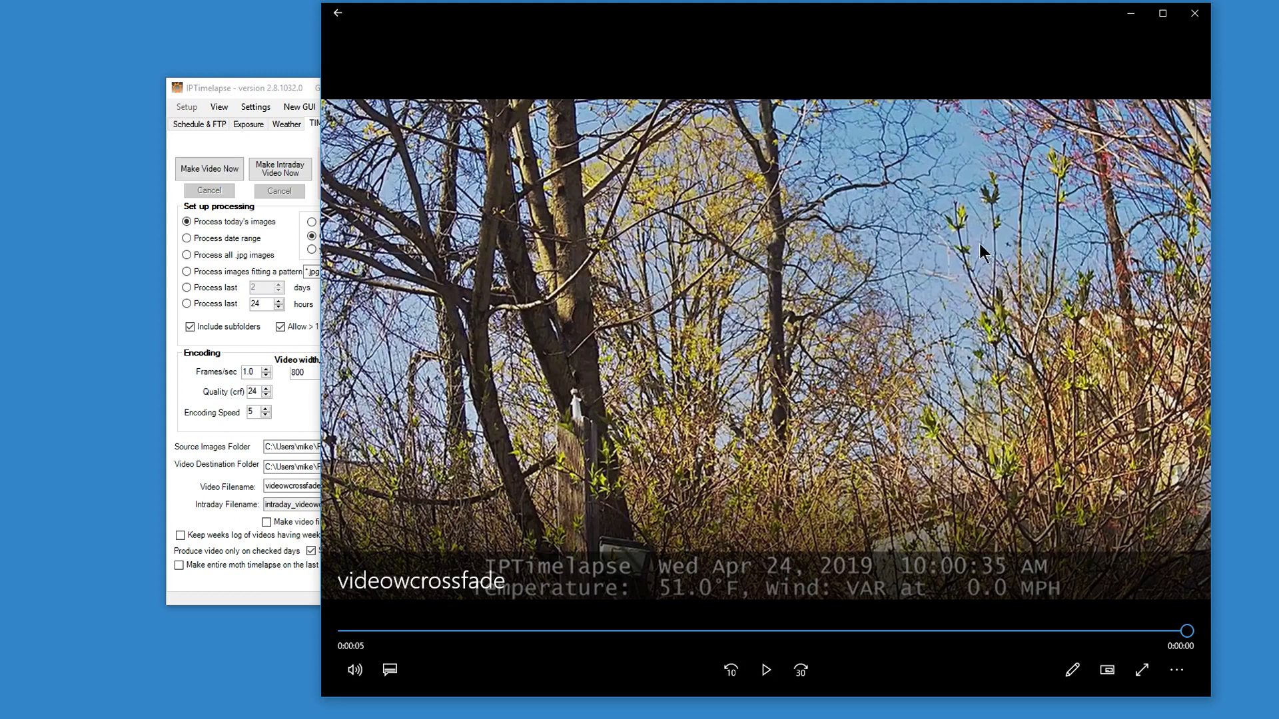
{"action": "left_click", "coordinate": [767, 672]}
{"action": "left_click_drag", "start_coordinate": [1040, 25], "coordinate": [995, 31]}
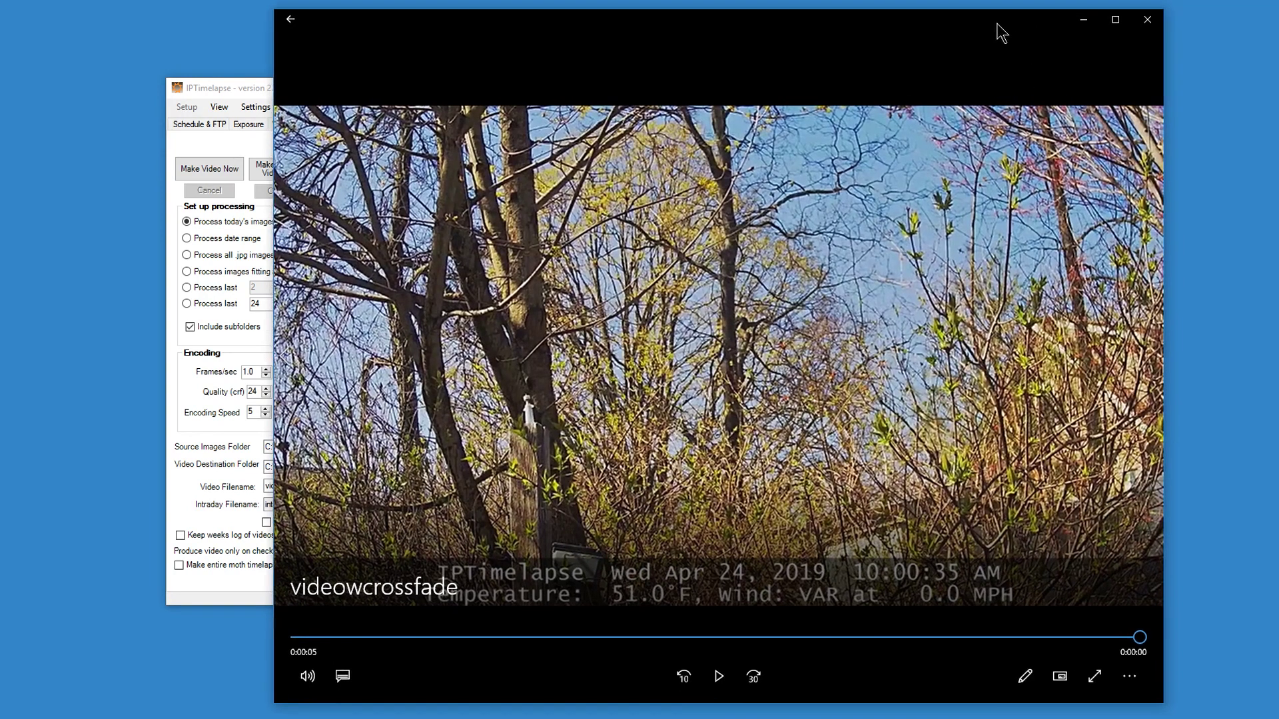
{"action": "left_click", "coordinate": [1145, 20]}
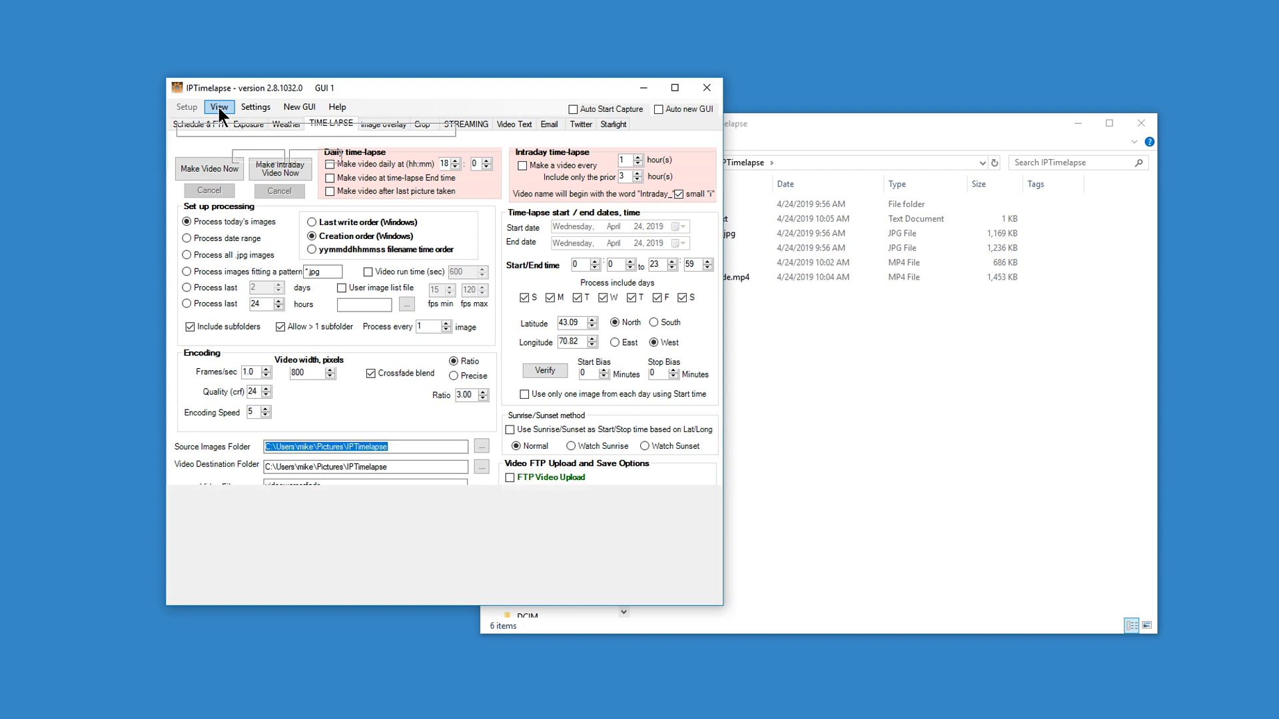
{"action": "left_click", "coordinate": [219, 108]}
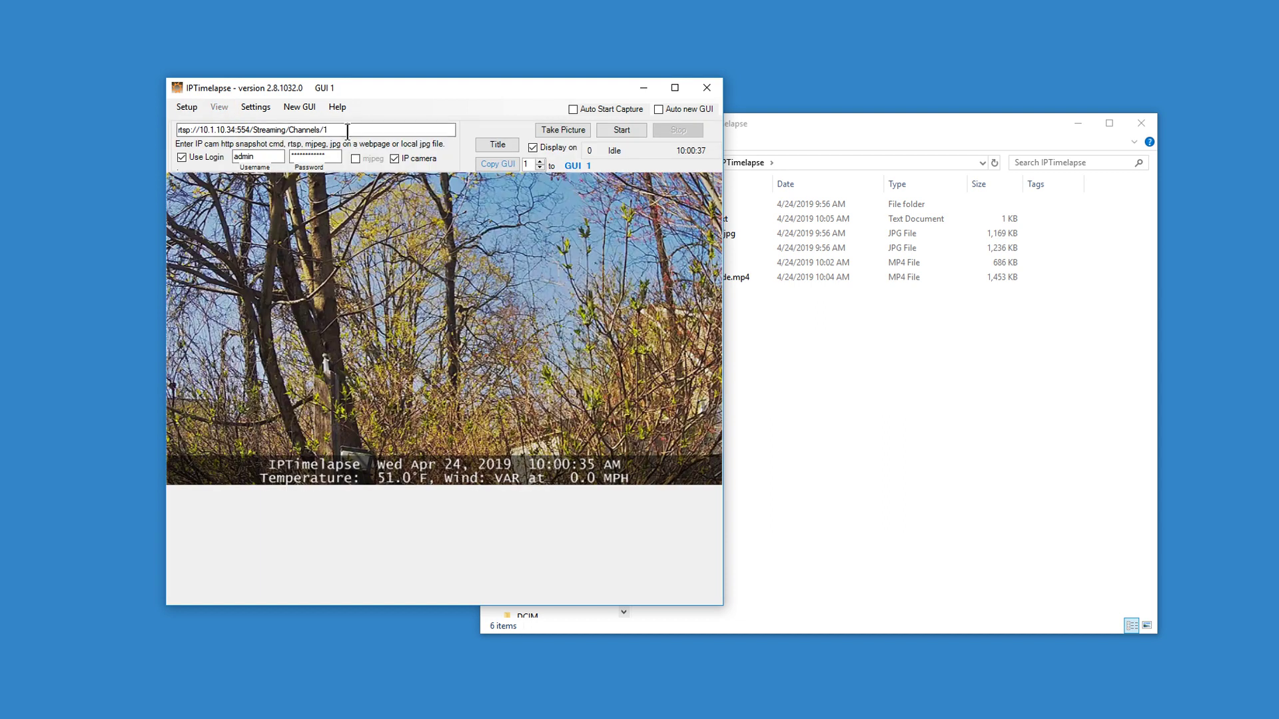
{"action": "left_click", "coordinate": [177, 105]}
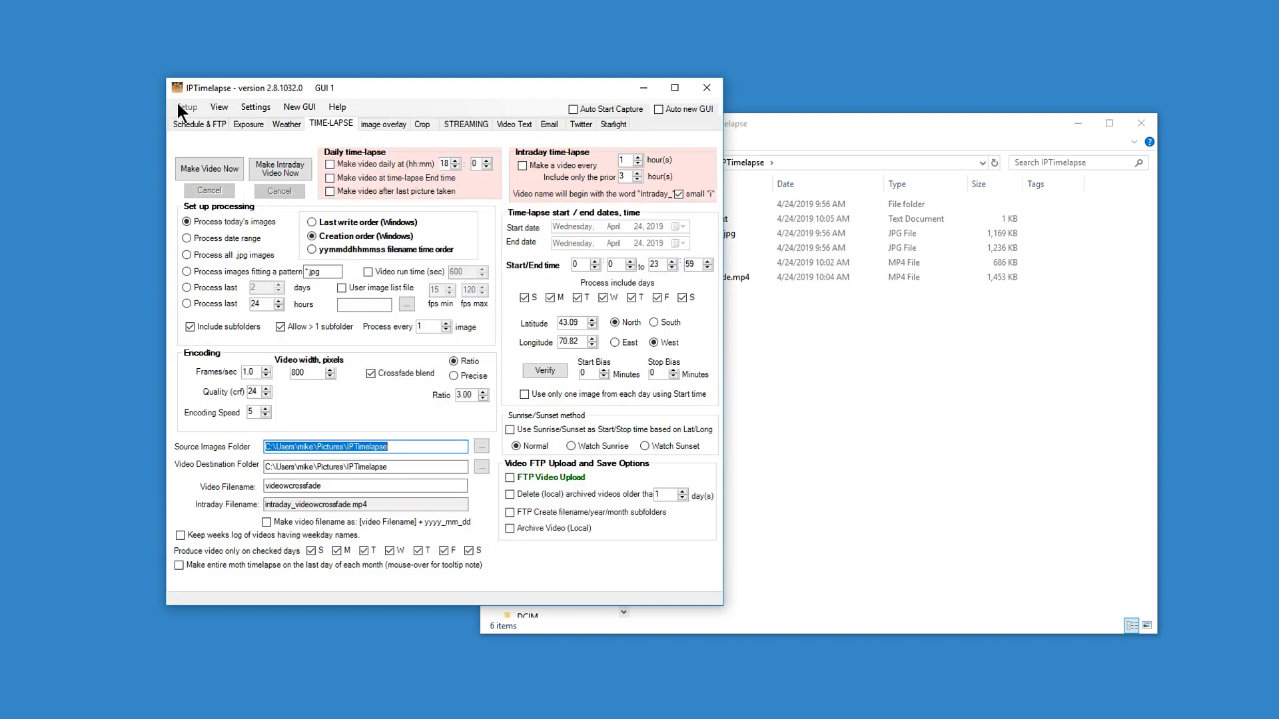
{"action": "left_click", "coordinate": [198, 123]}
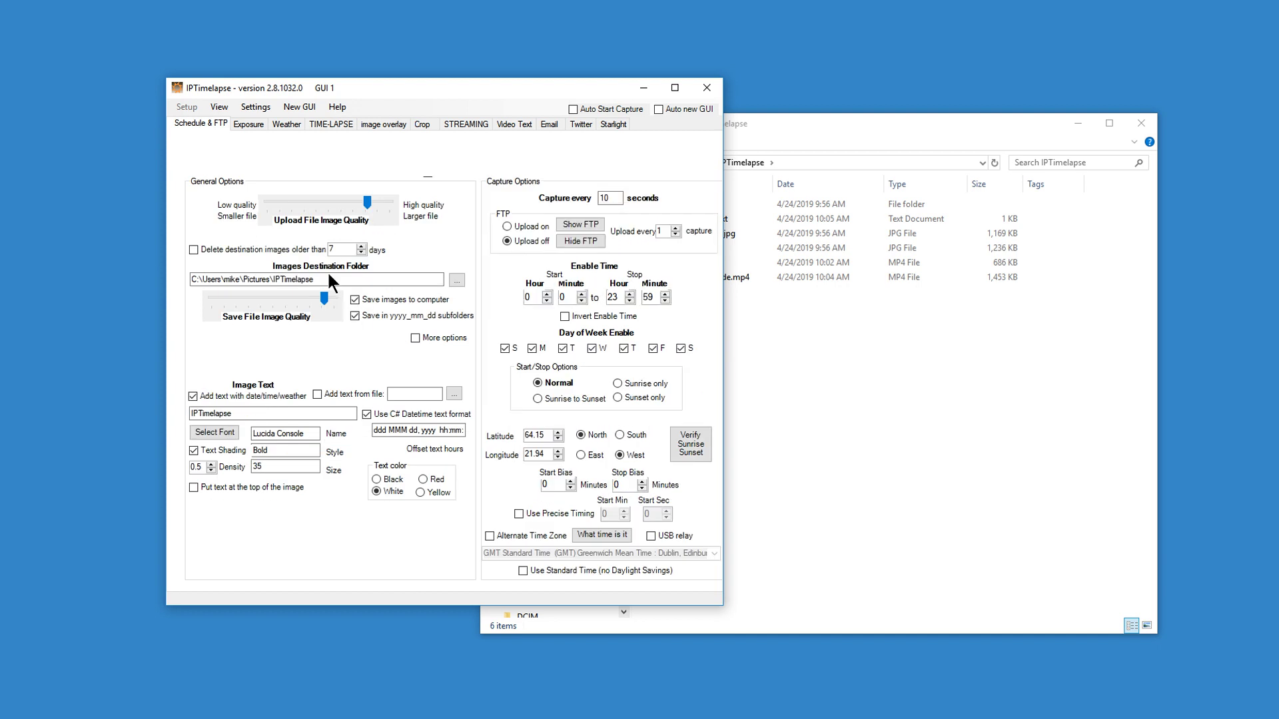
{"action": "left_click", "coordinate": [328, 121]}
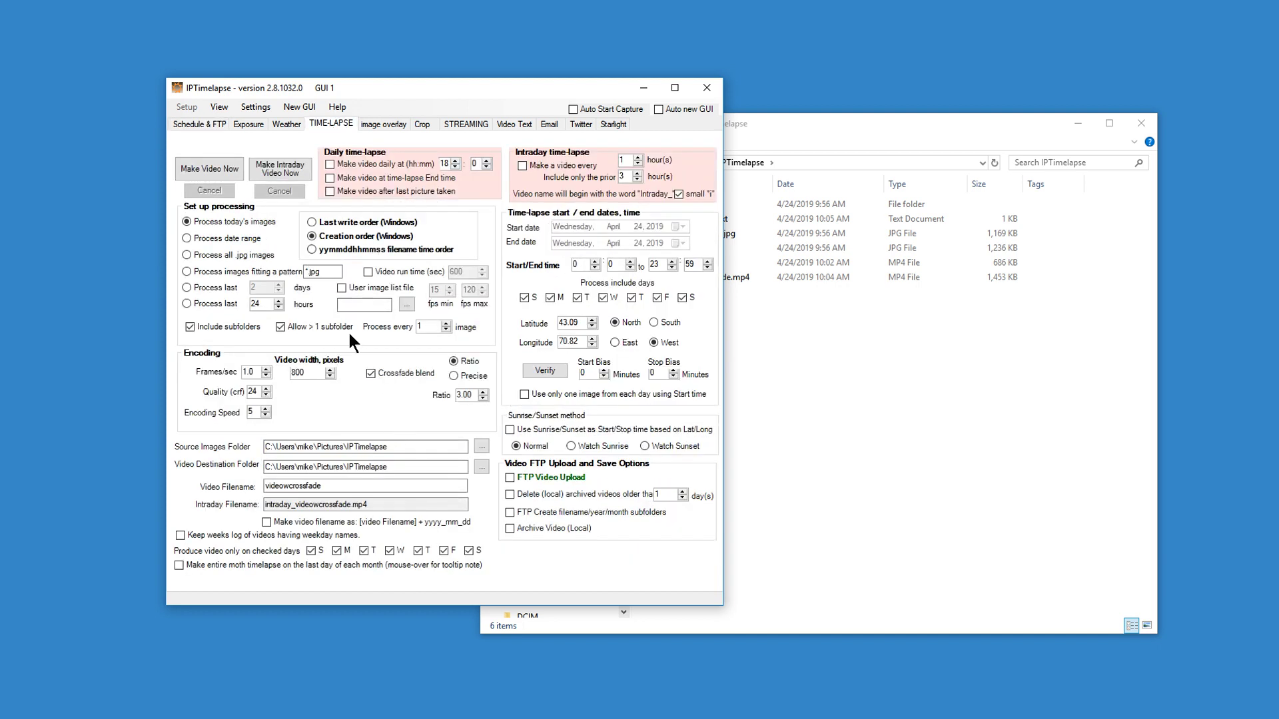